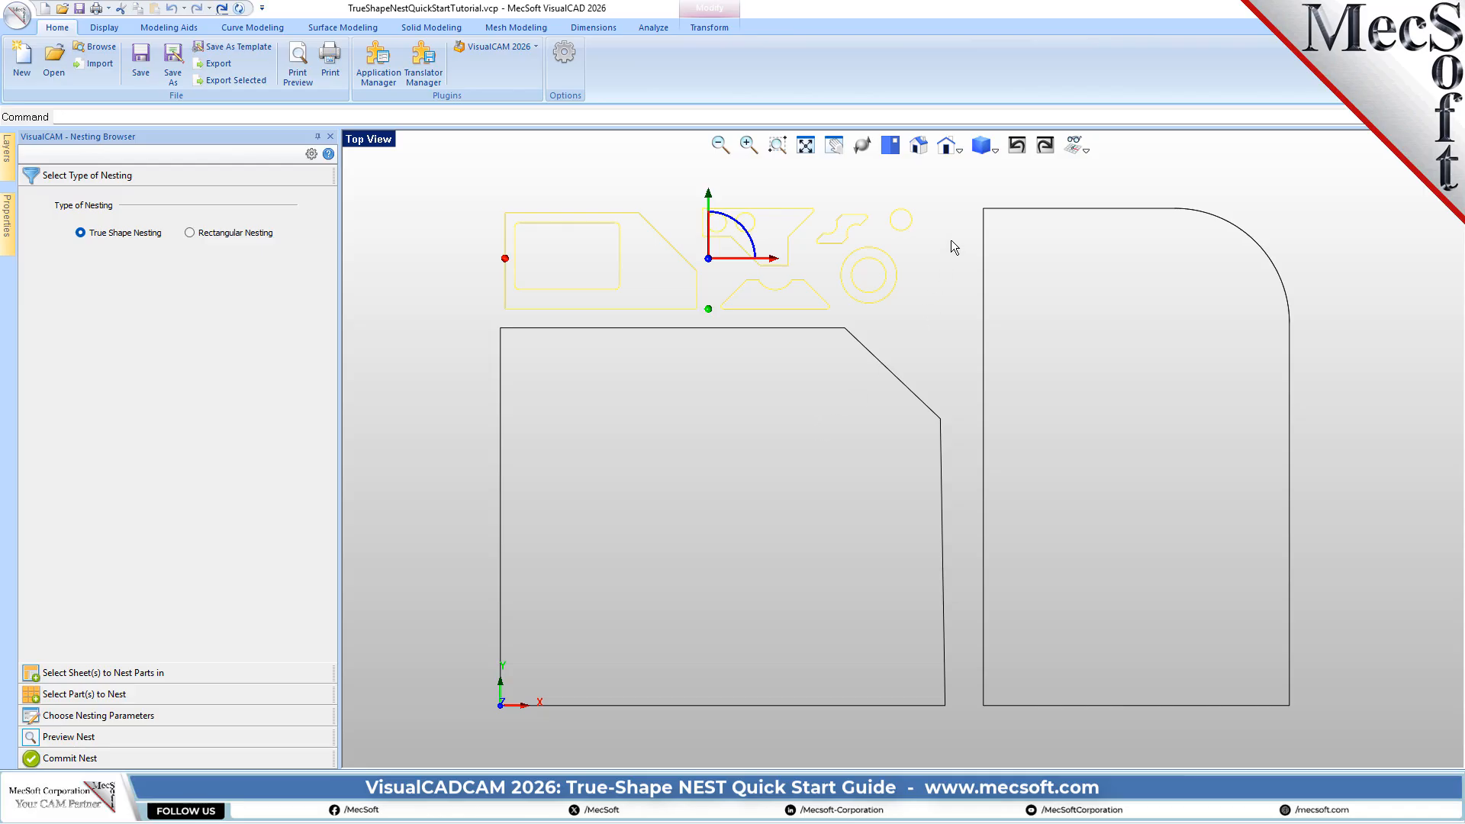
Clear the part selection and choose True Shape Nesting as the type of nesting.
{"action": "left_click", "coordinate": [950, 207]}
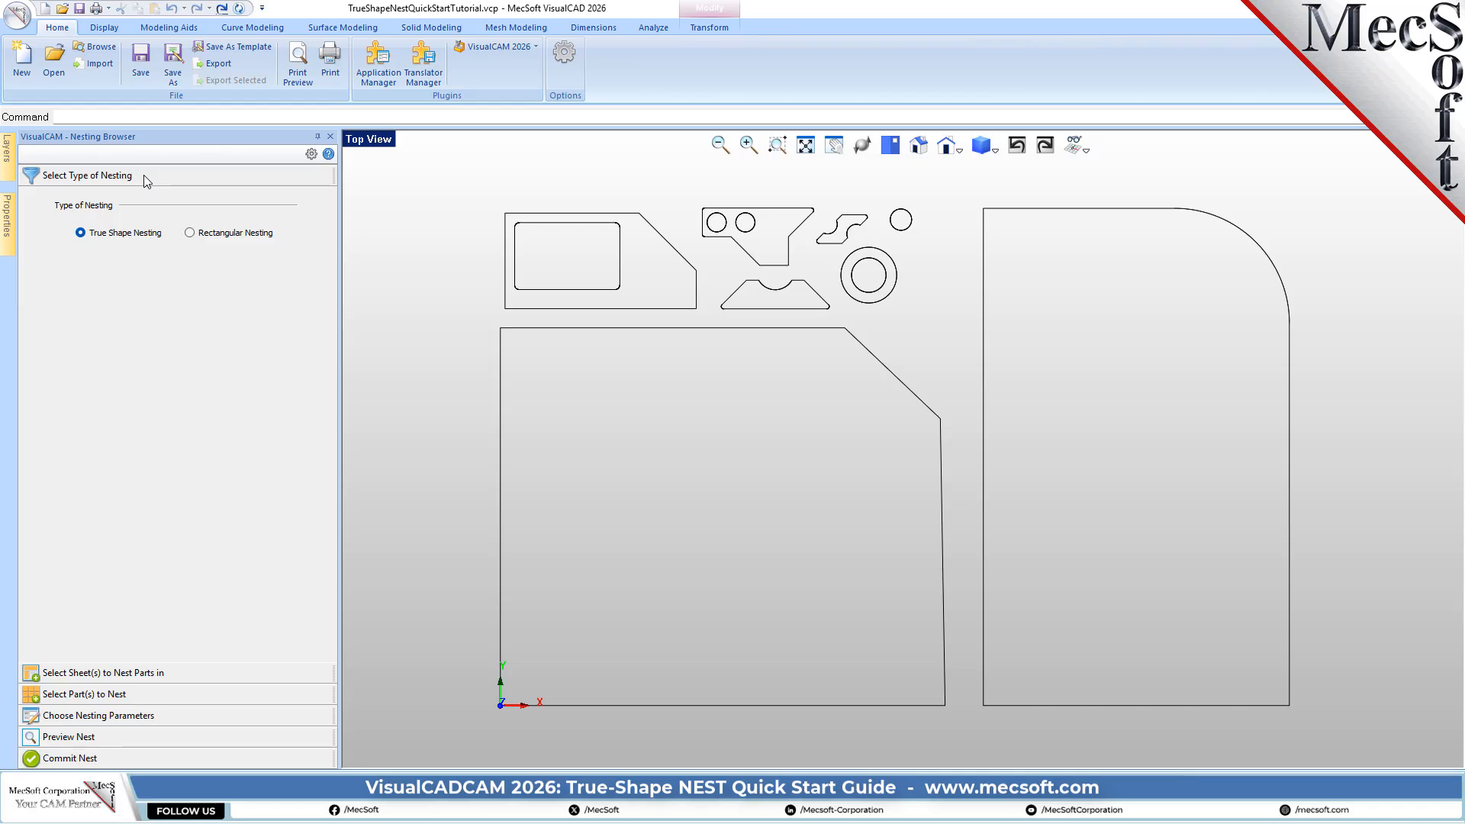
{"action": "left_click", "coordinate": [83, 234]}
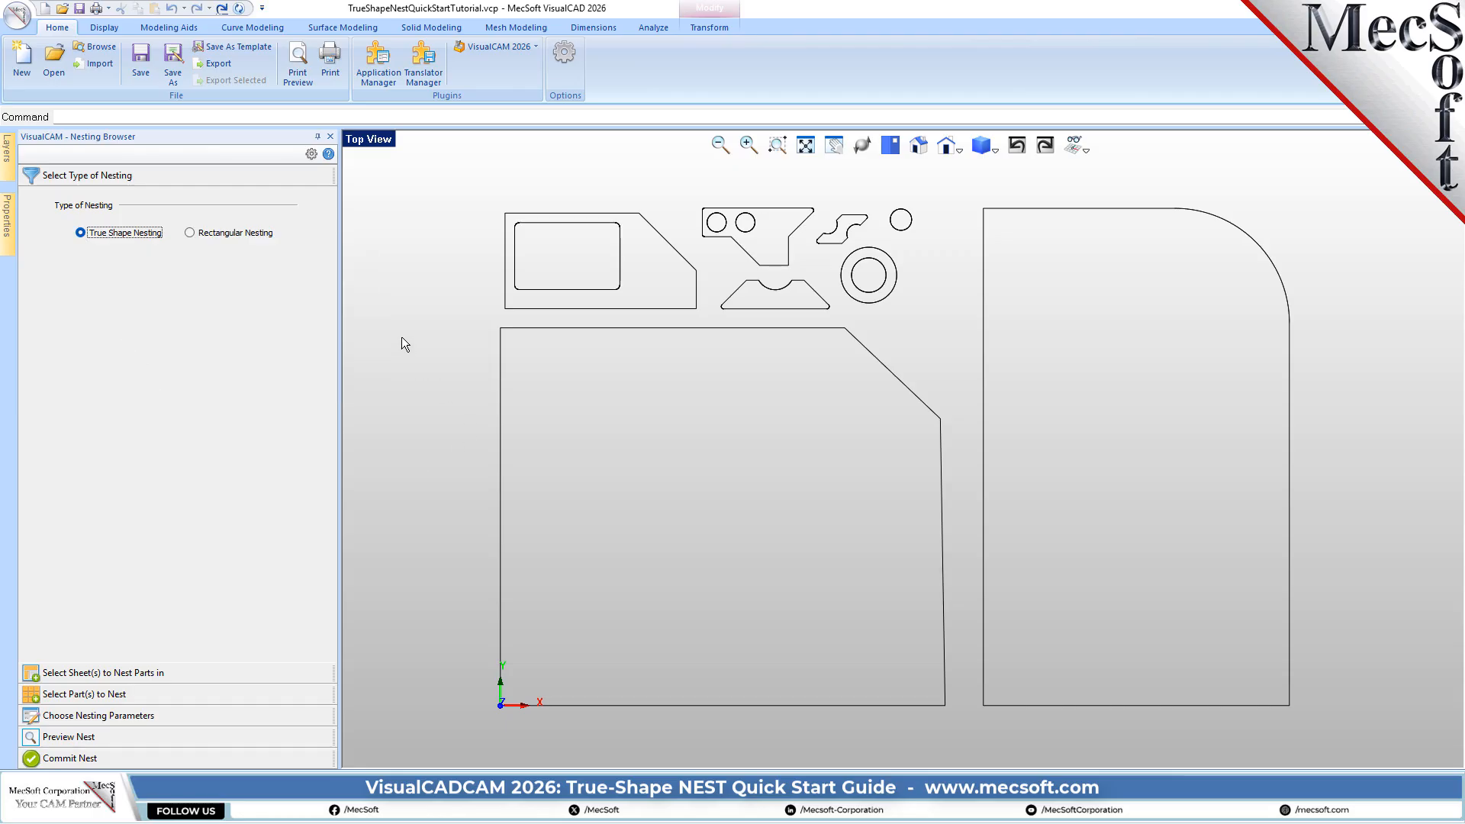
{"action": "left_click", "coordinate": [328, 154]}
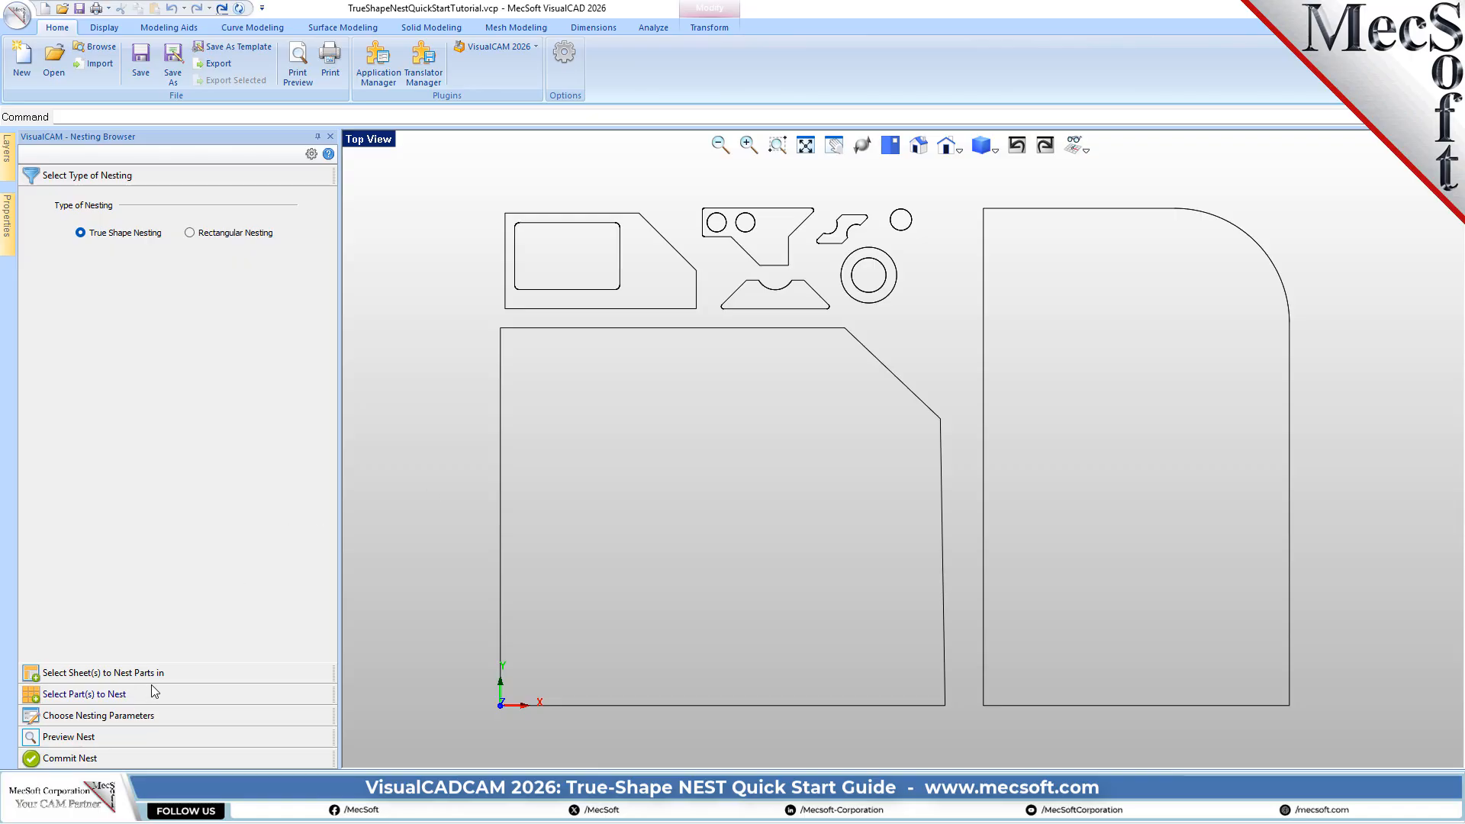
Add the two large outlines, the chamfered one and the round-cornered one, as sheets to nest parts in.
{"action": "left_click", "coordinate": [197, 672]}
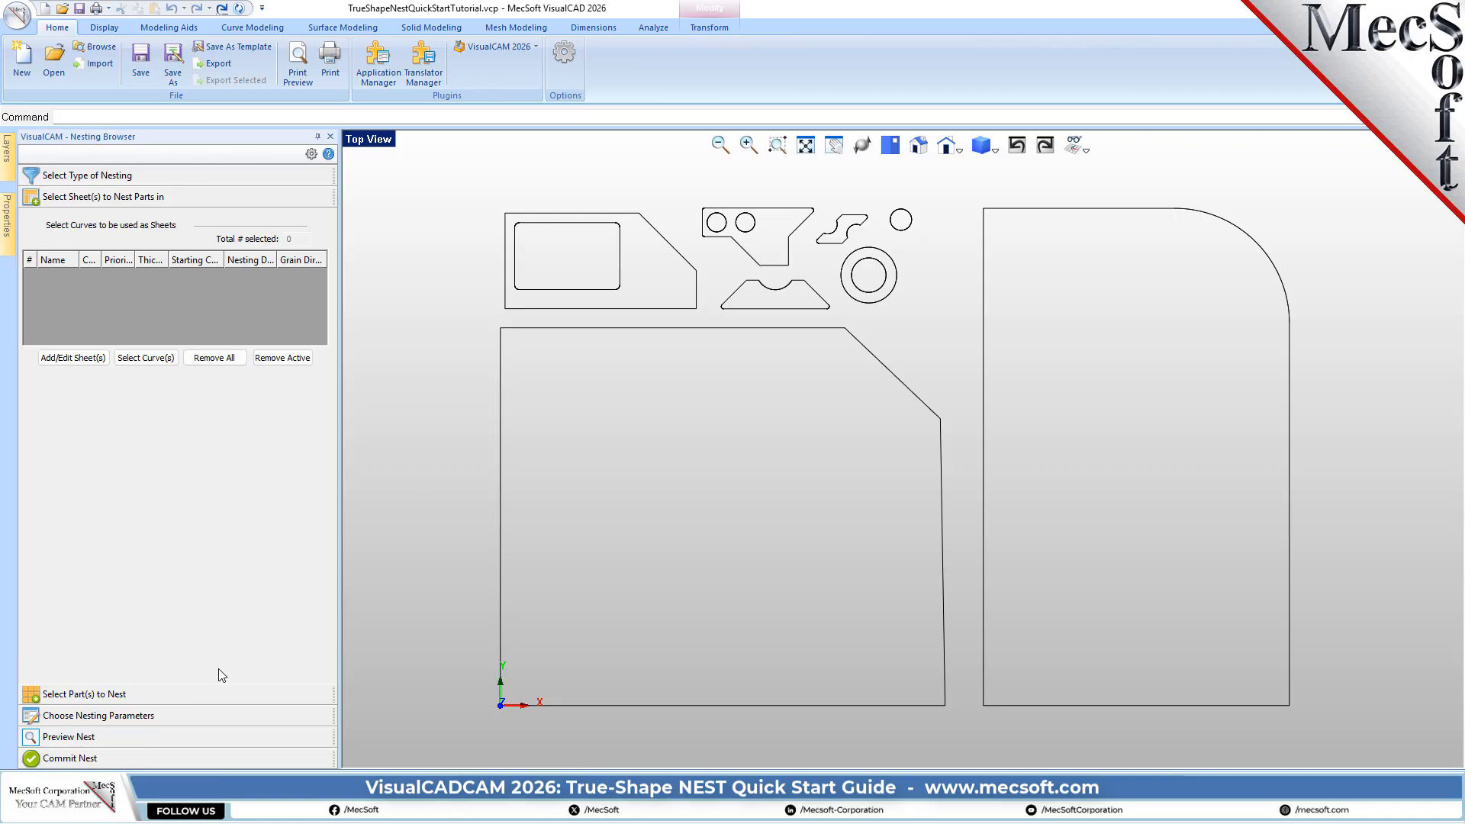
{"action": "left_click", "coordinate": [146, 358]}
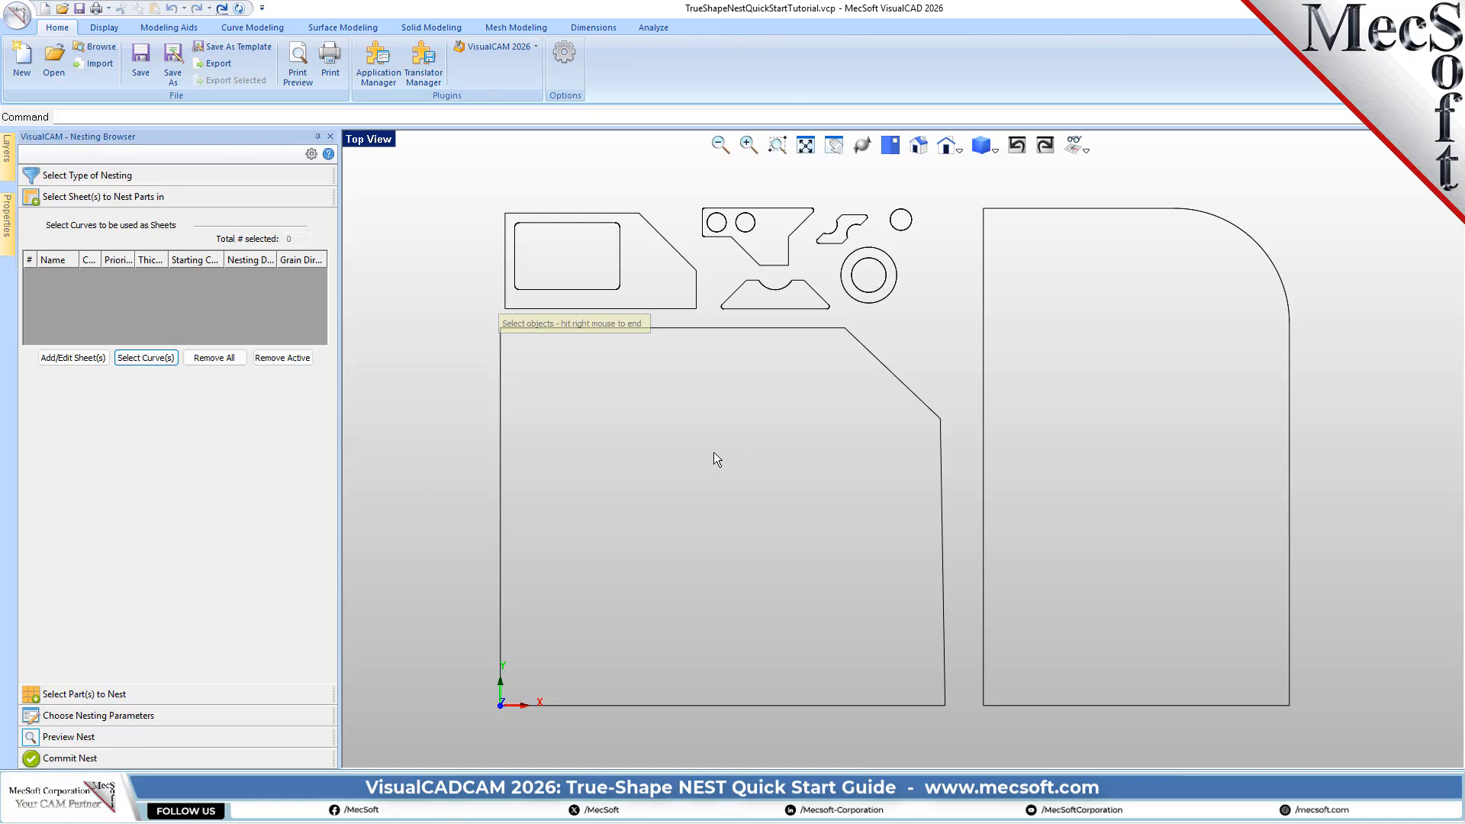
{"action": "left_click_drag", "start_coordinate": [909, 547], "coordinate": [896, 556]}
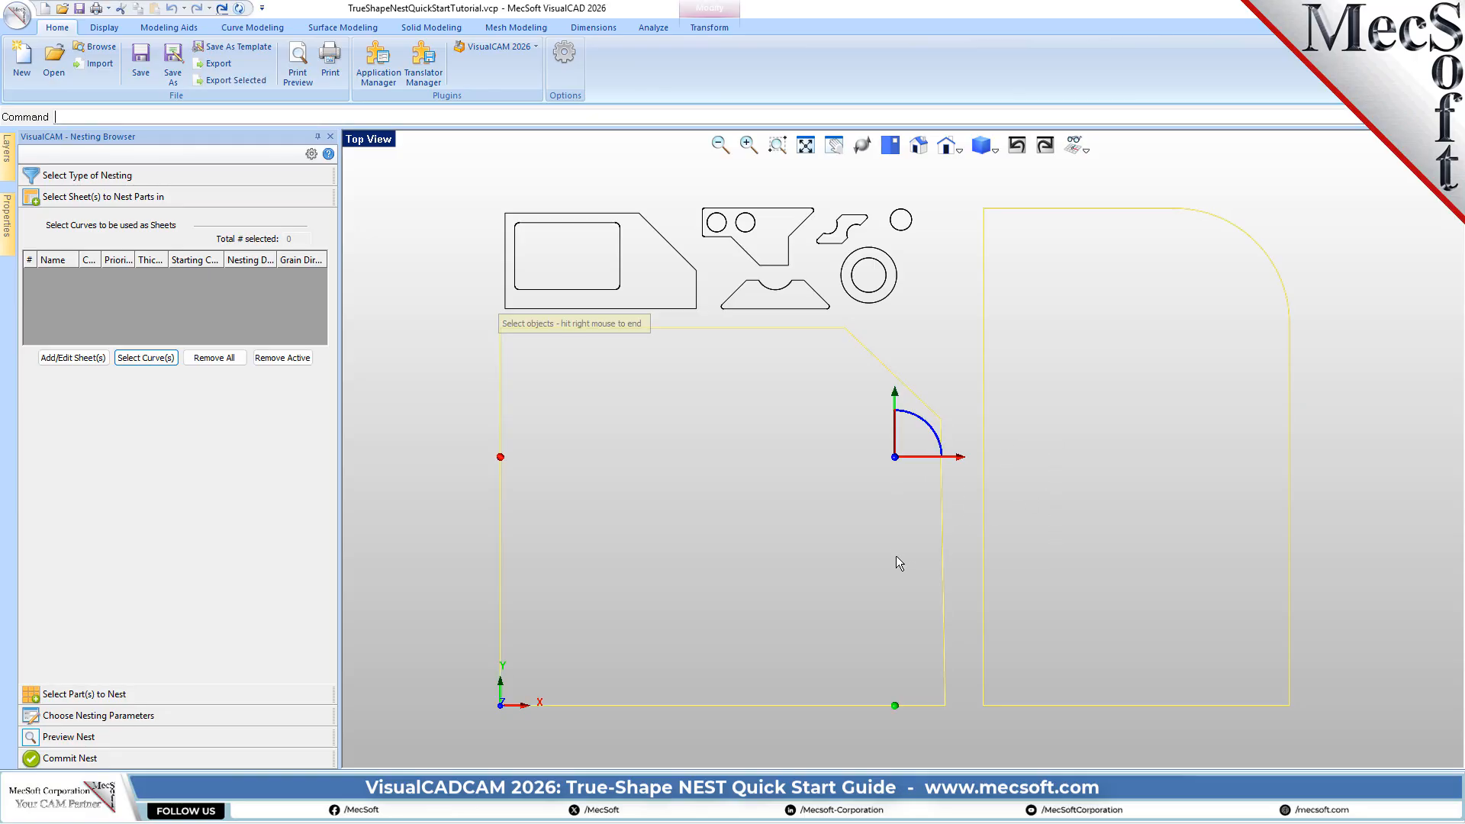
{"action": "right_click", "coordinate": [791, 511]}
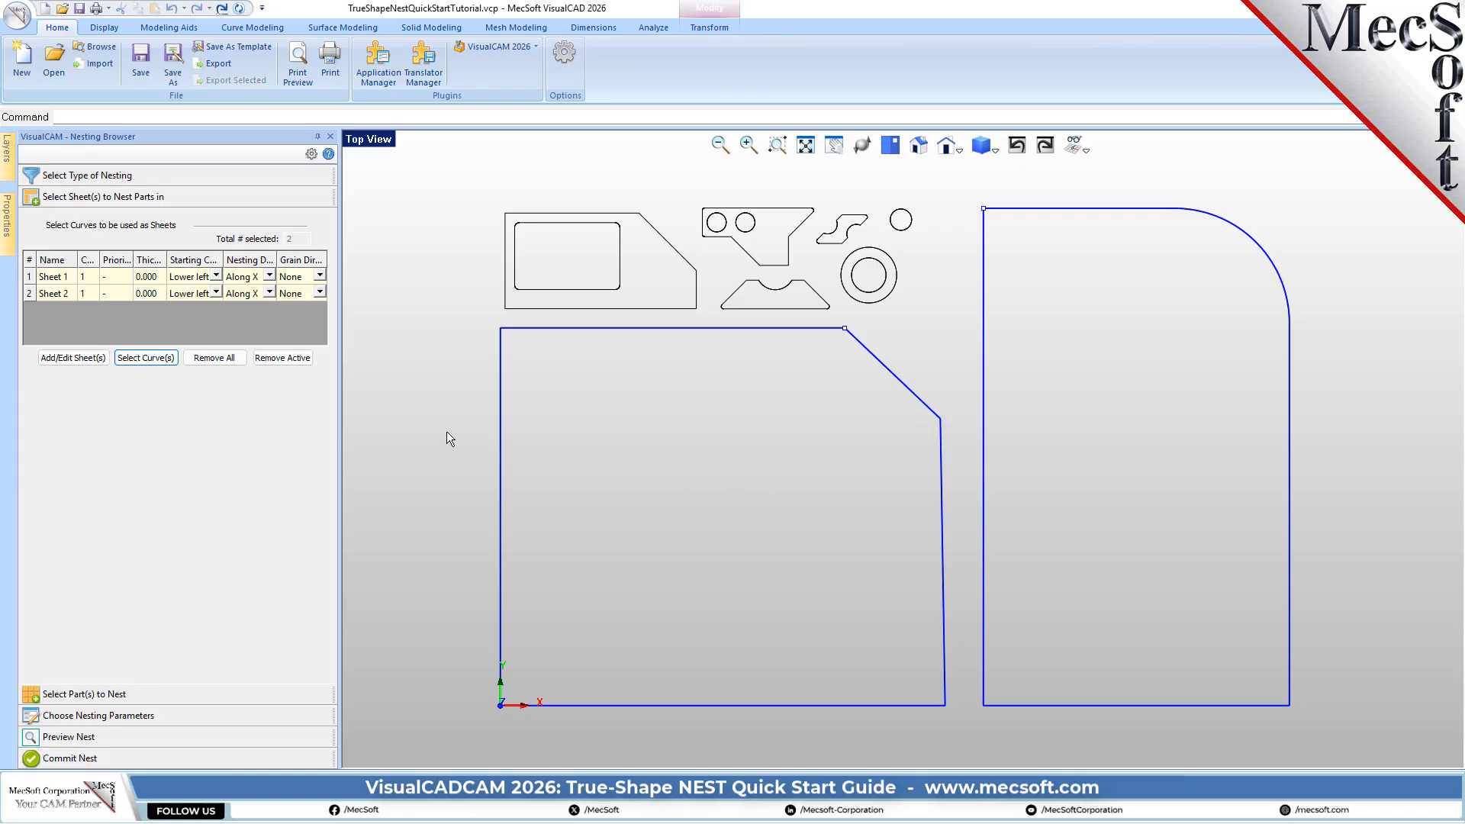
Set the count of Sheet 1 and Sheet 2 to 2 each, and widen the Nesting Browser to show all sheet columns.
{"action": "left_click", "coordinate": [47, 277]}
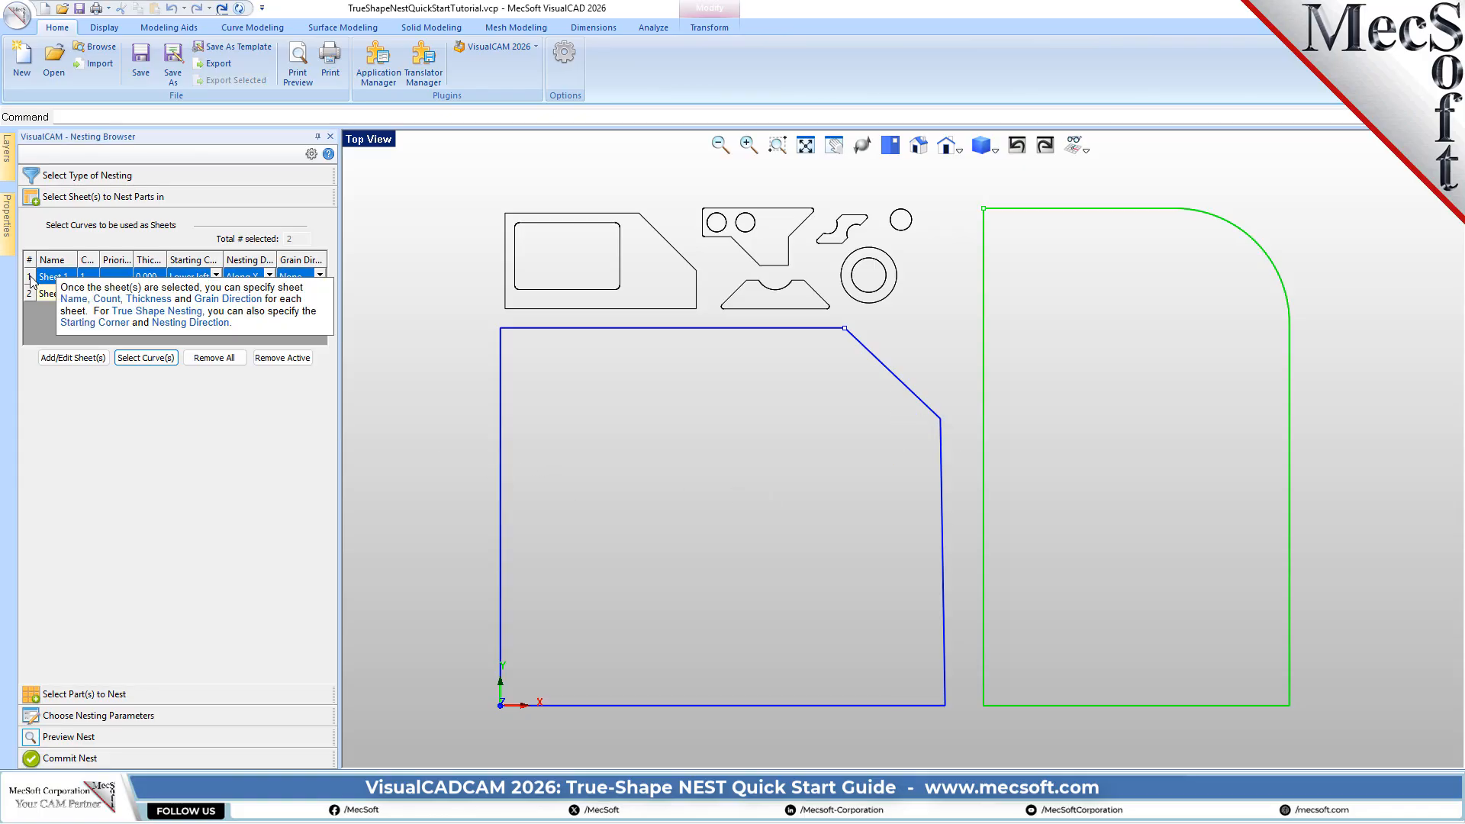
{"action": "left_click", "coordinate": [29, 295]}
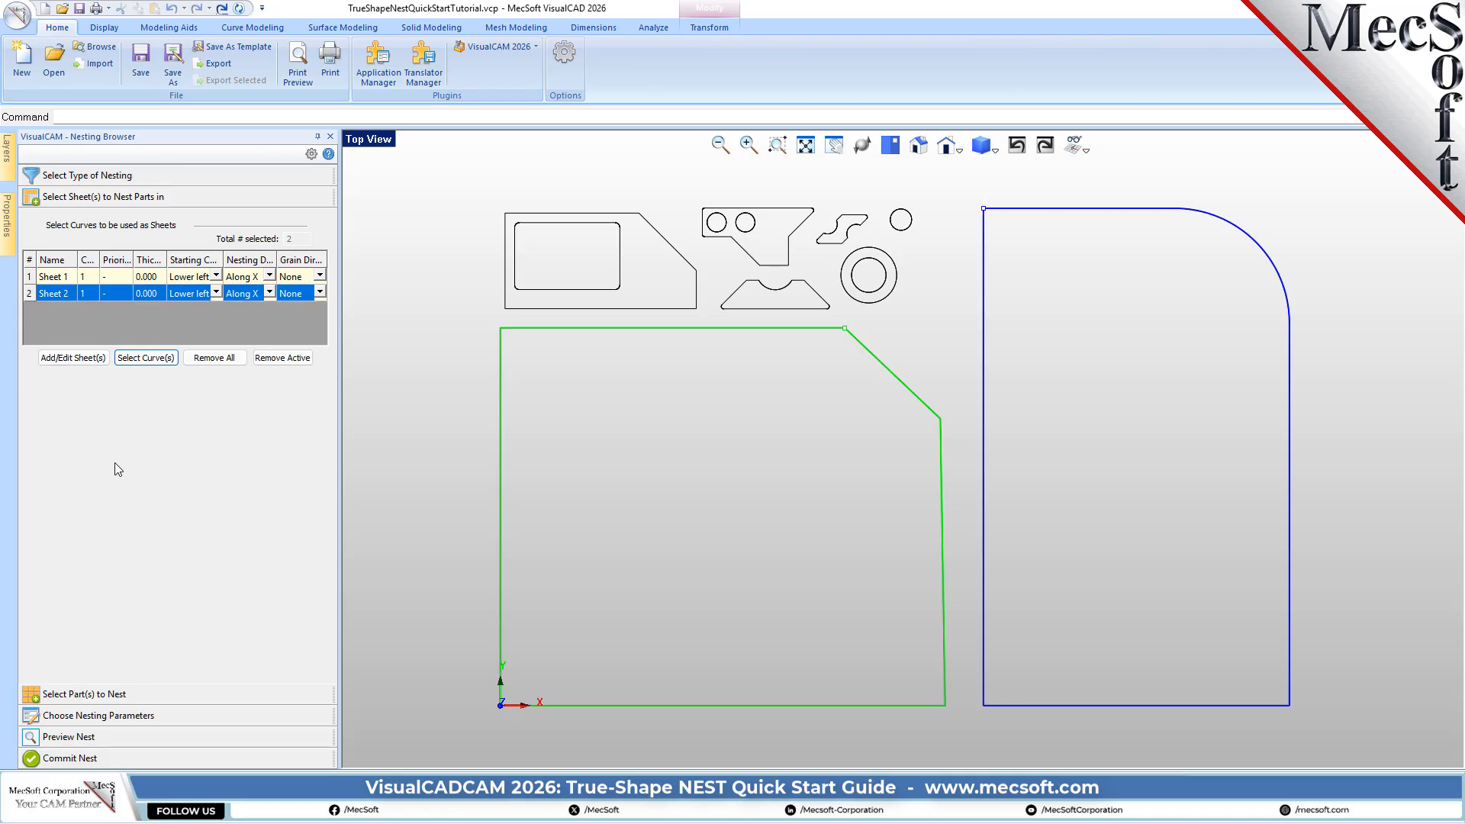
{"action": "left_click", "coordinate": [94, 275]}
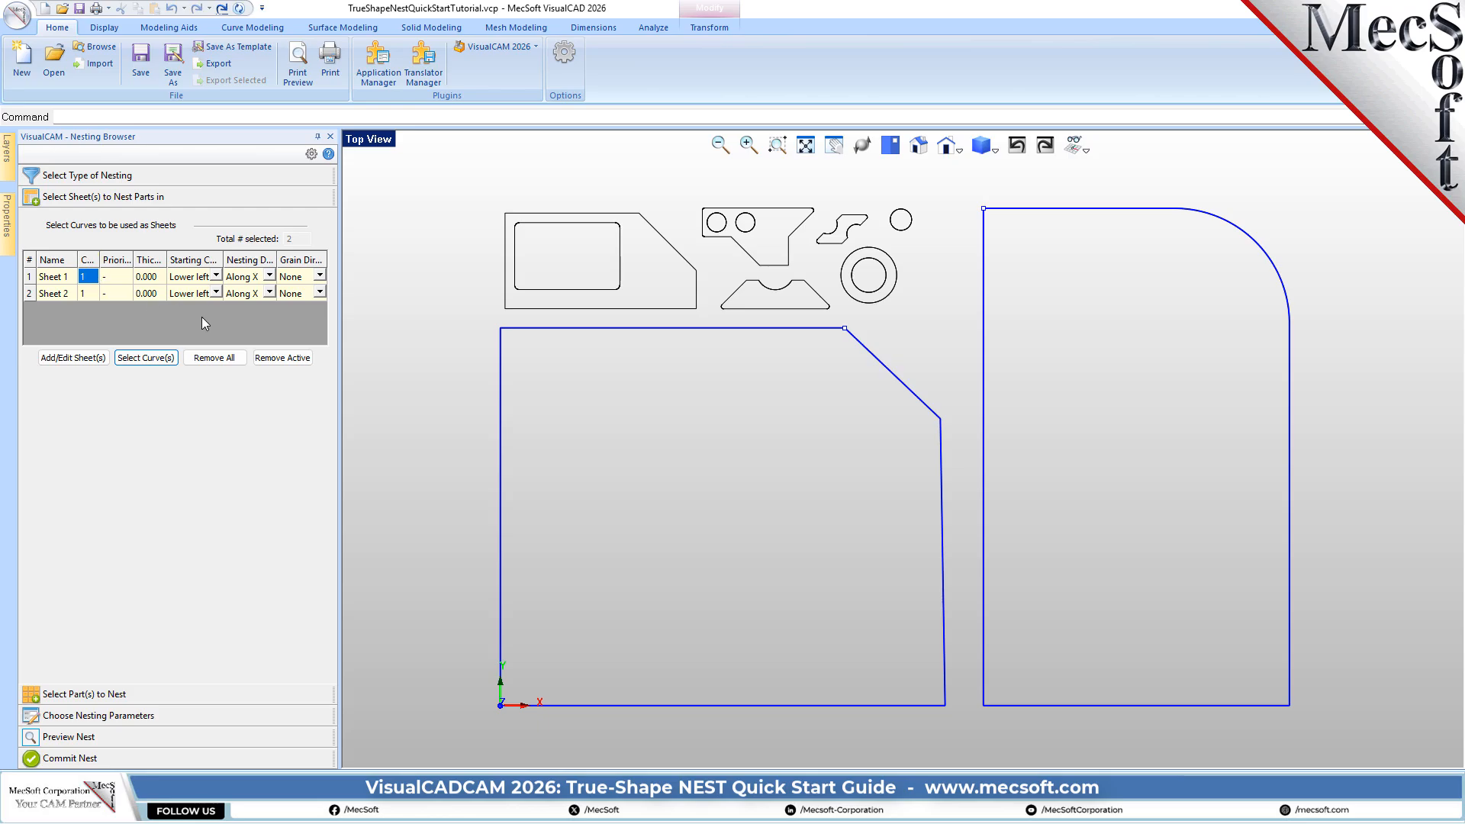
{"action": "left_click", "coordinate": [89, 293]}
{"action": "type", "text": "2"}
{"action": "left_click_drag", "start_coordinate": [340, 330], "coordinate": [431, 331]}
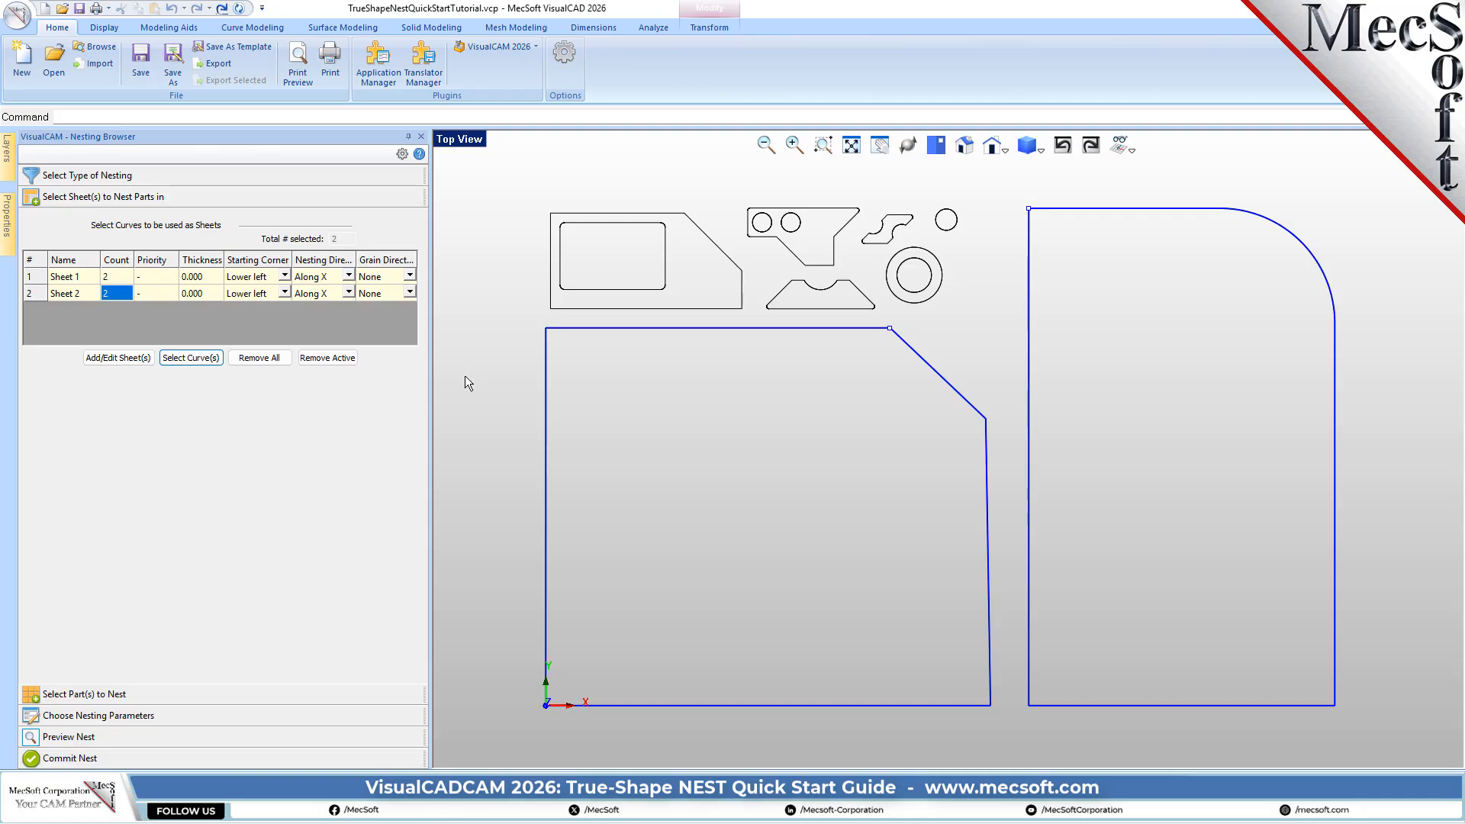
Add all the small shapes above the sheets, including their inner cutouts, as parts to nest.
{"action": "left_click", "coordinate": [145, 691]}
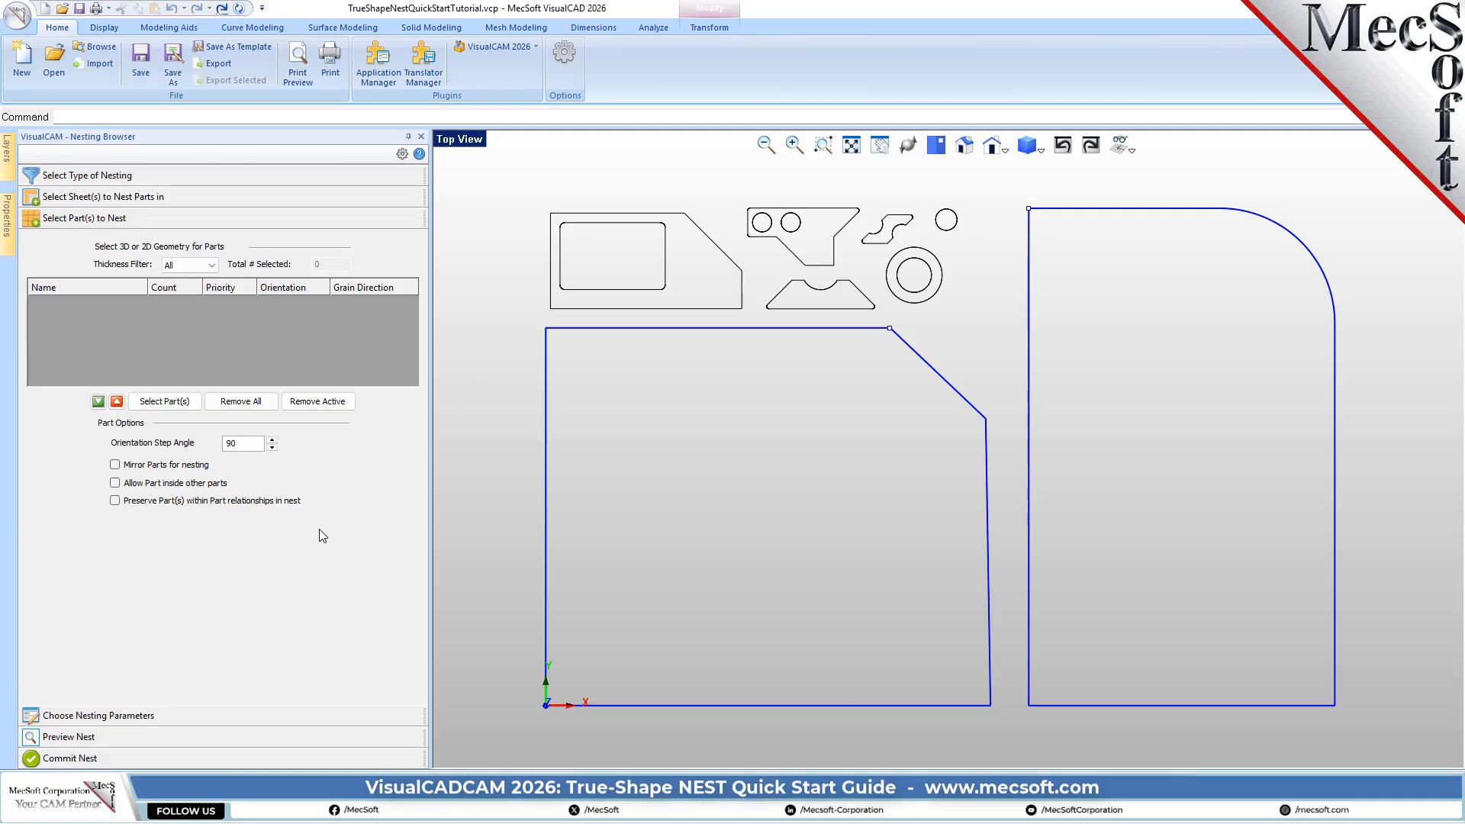
{"action": "left_click", "coordinate": [174, 404]}
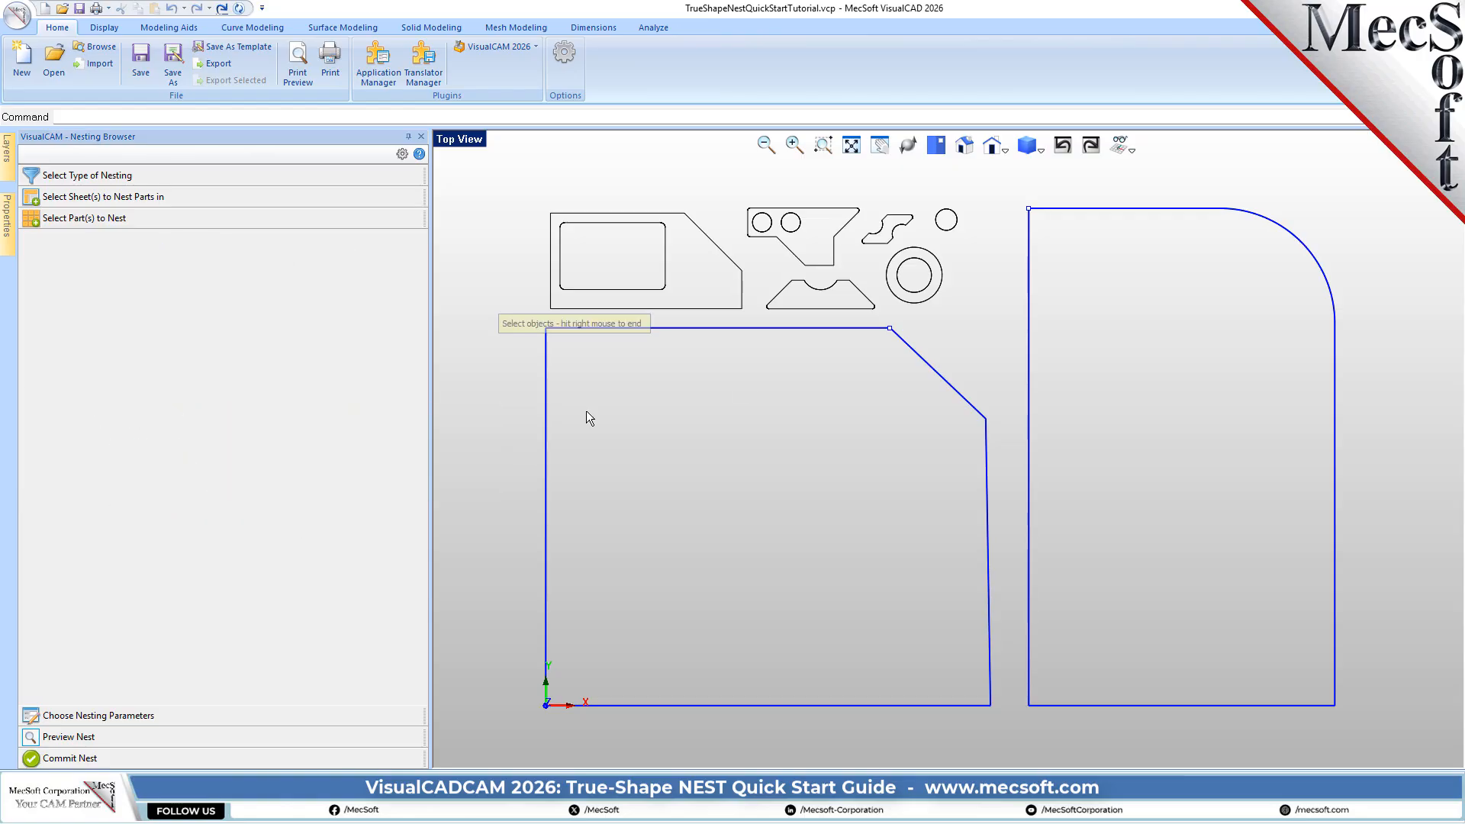
{"action": "left_click_drag", "start_coordinate": [990, 181], "coordinate": [498, 314]}
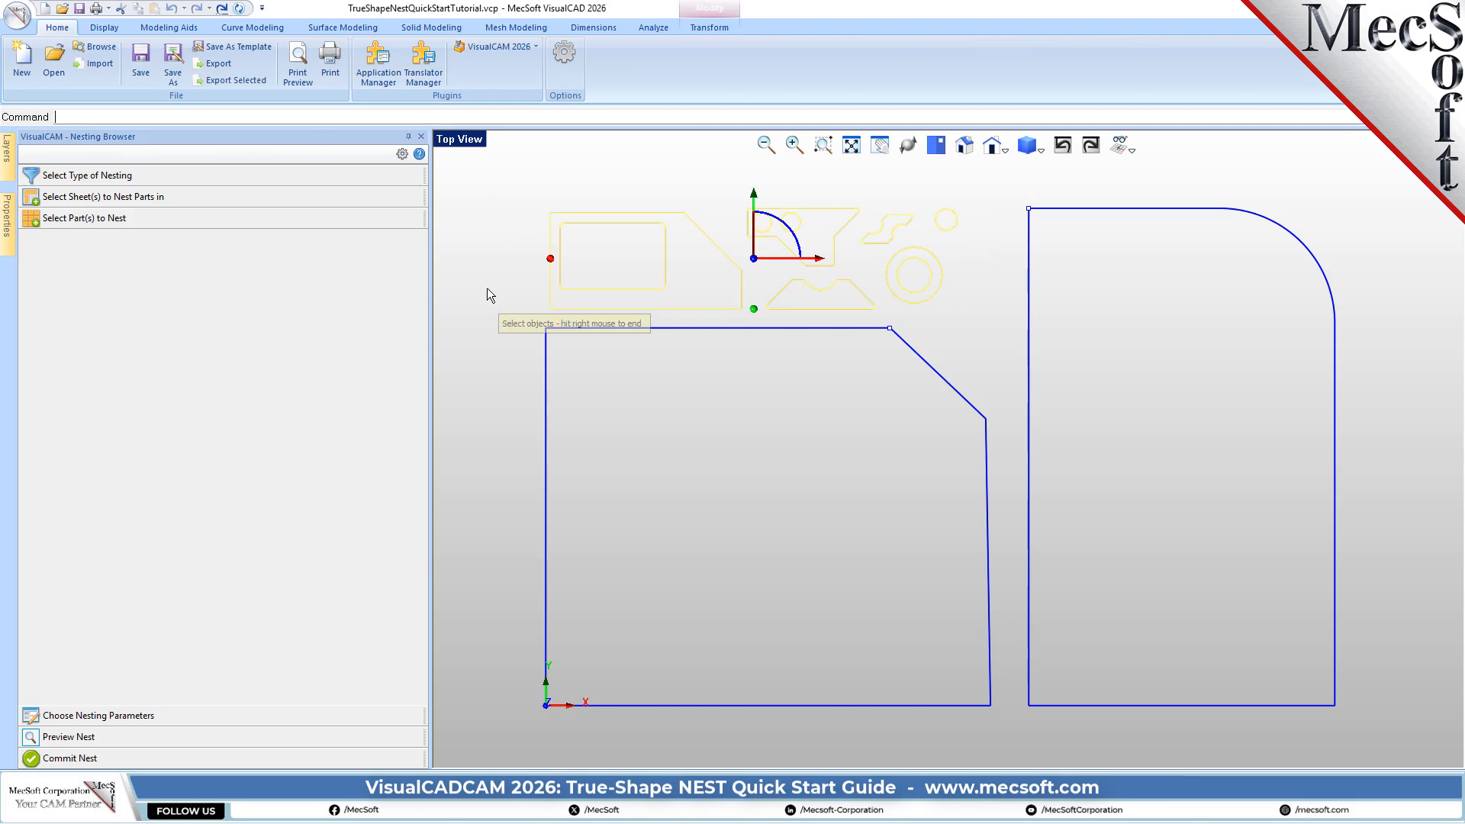
{"action": "right_click", "coordinate": [489, 263]}
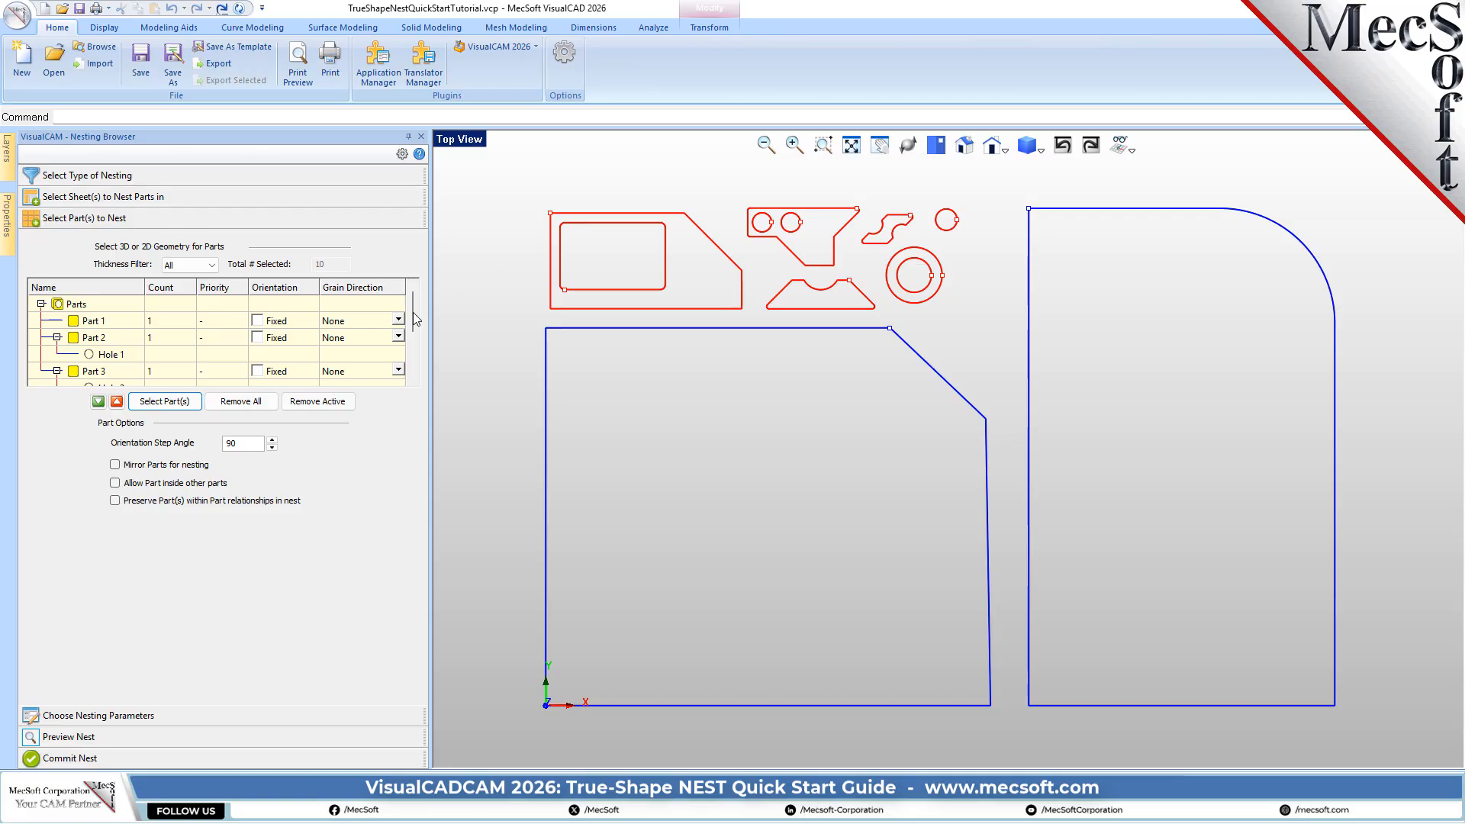
Examine which geometry belongs to Part 1, Part 2, Hole 1 and Part 3 in the parts list.
{"action": "mouse_move", "coordinate": [413, 305]}
{"action": "left_mouse_down"}
{"action": "mouse_move", "coordinate": [421, 367]}
{"action": "mouse_move", "coordinate": [421, 288]}
{"action": "left_mouse_up"}
{"action": "left_click", "coordinate": [96, 306]}
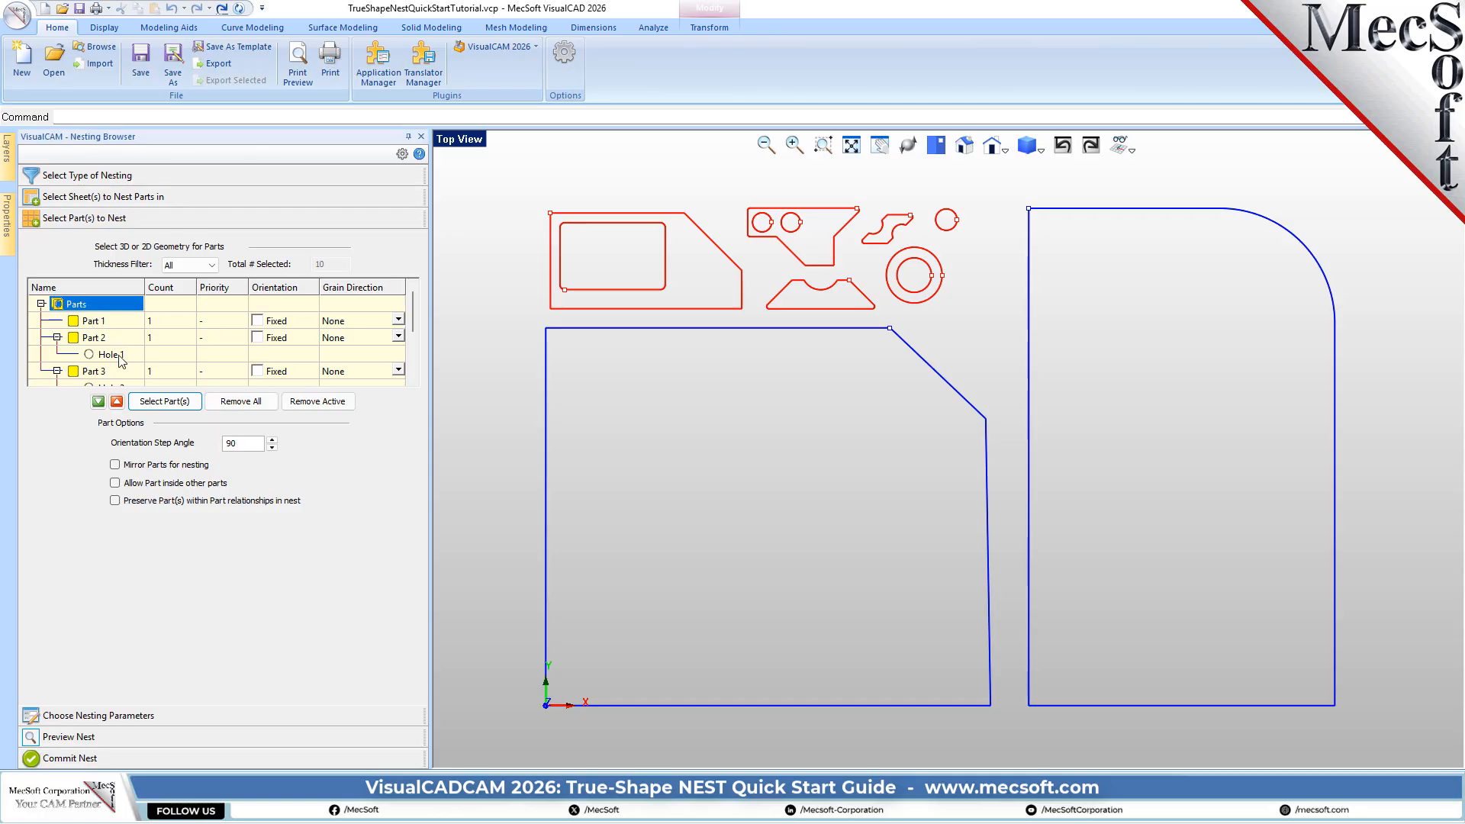
{"action": "left_click", "coordinate": [98, 324]}
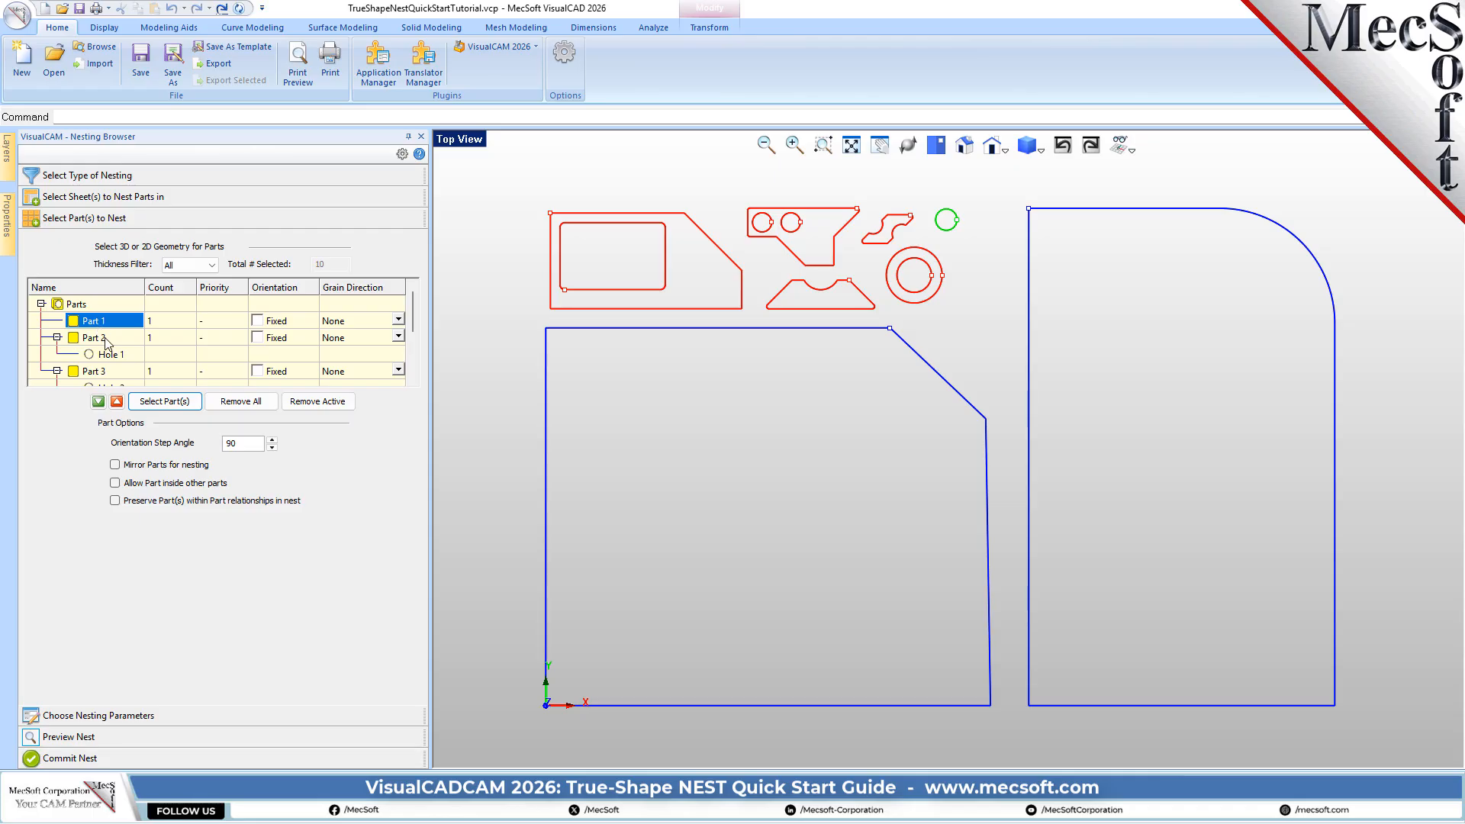
{"action": "left_click", "coordinate": [108, 341]}
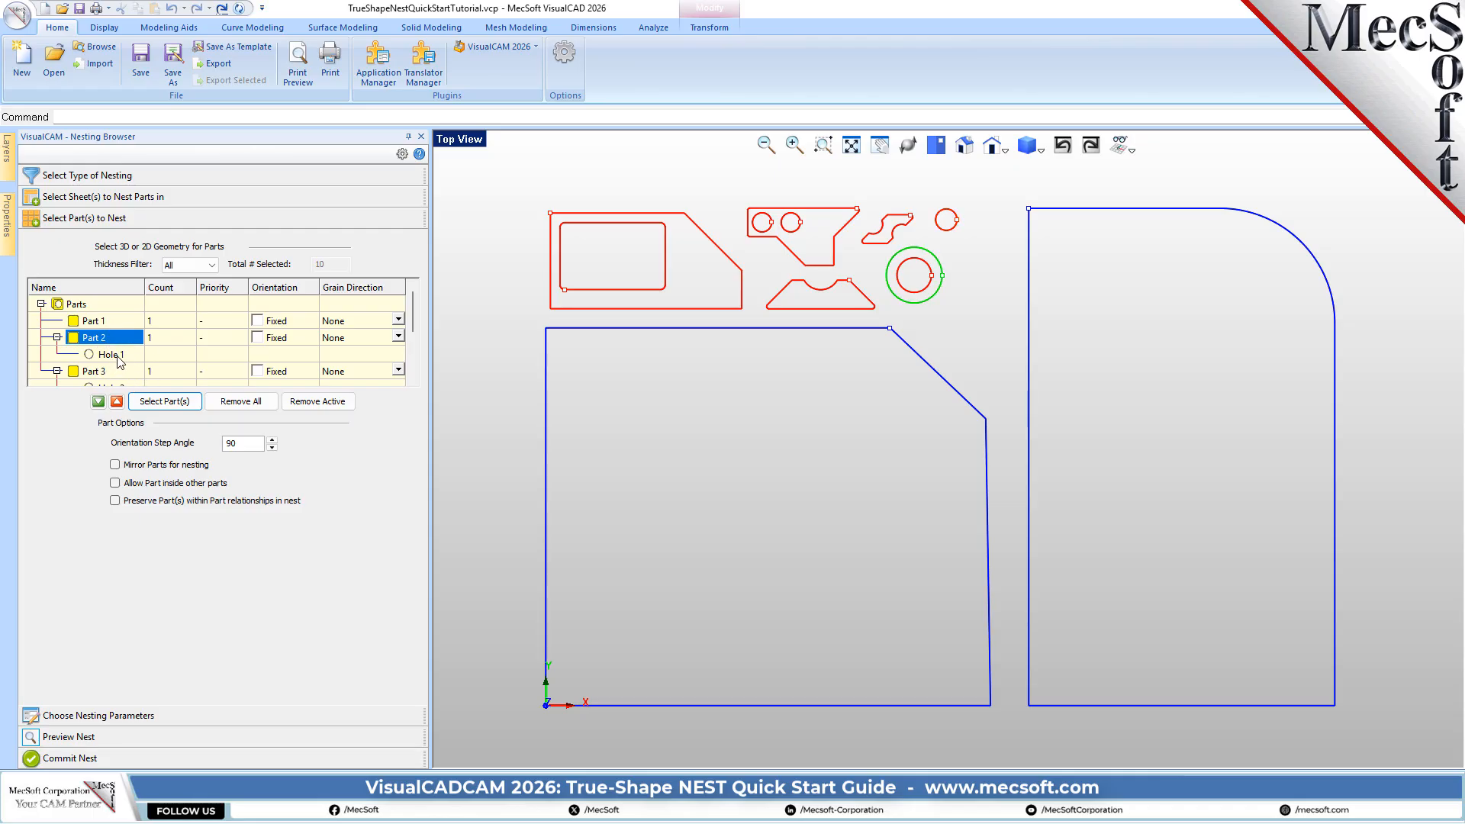
{"action": "left_click", "coordinate": [118, 358]}
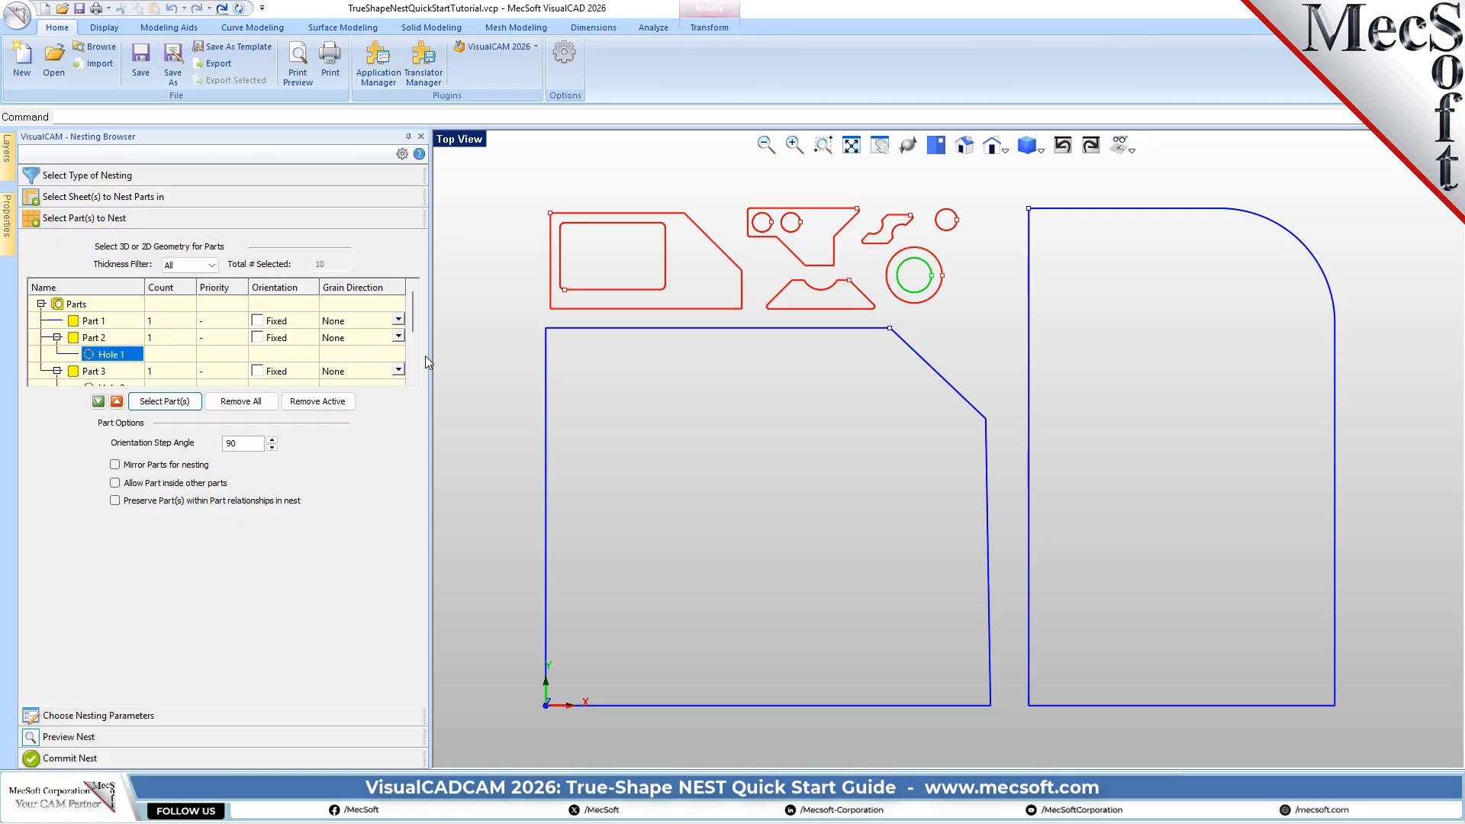
{"action": "scroll", "coordinate": [412, 321], "scroll_direction": "down", "scroll_amount": 1}
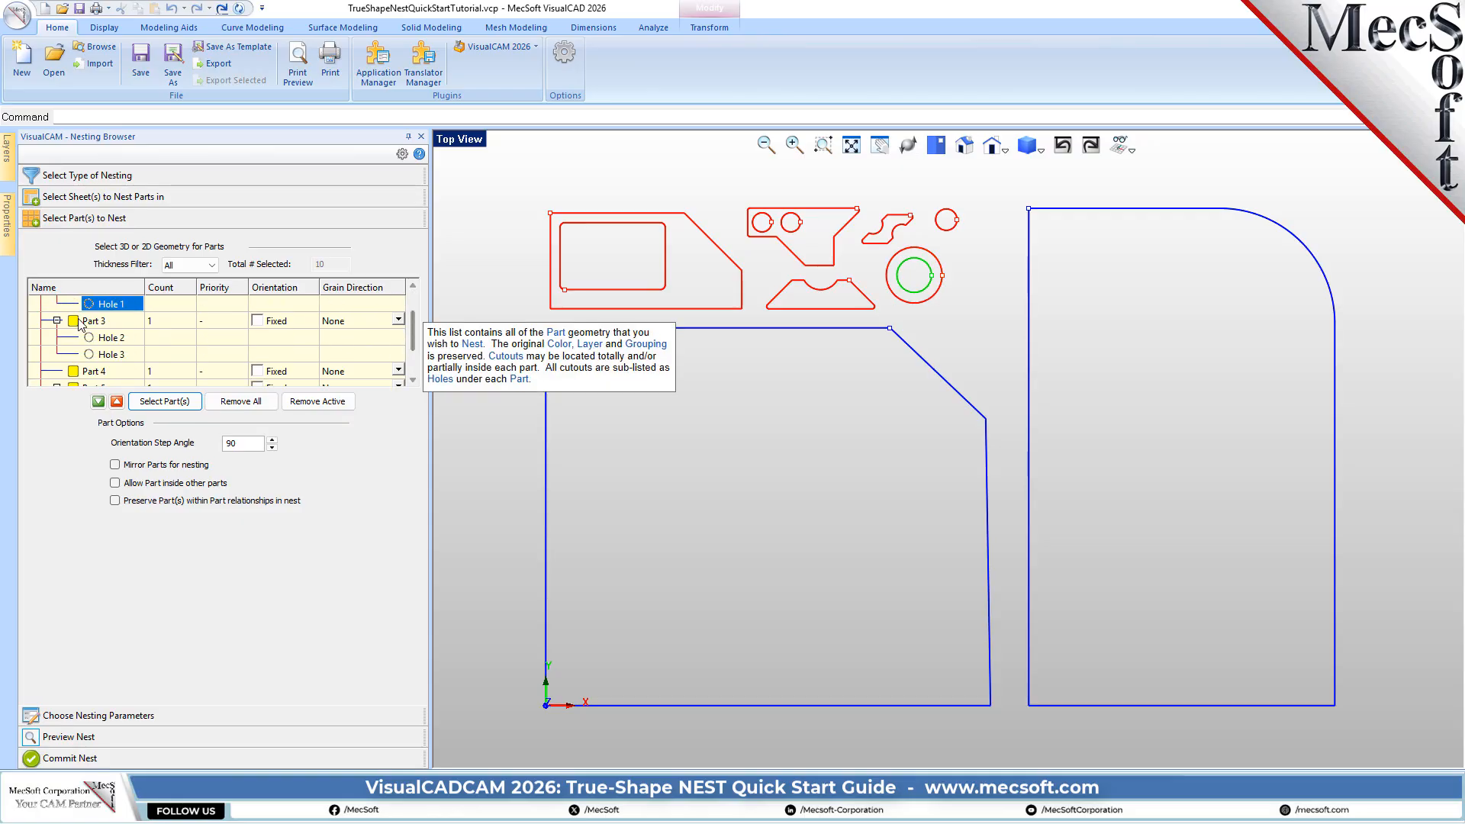
{"action": "left_click", "coordinate": [126, 324]}
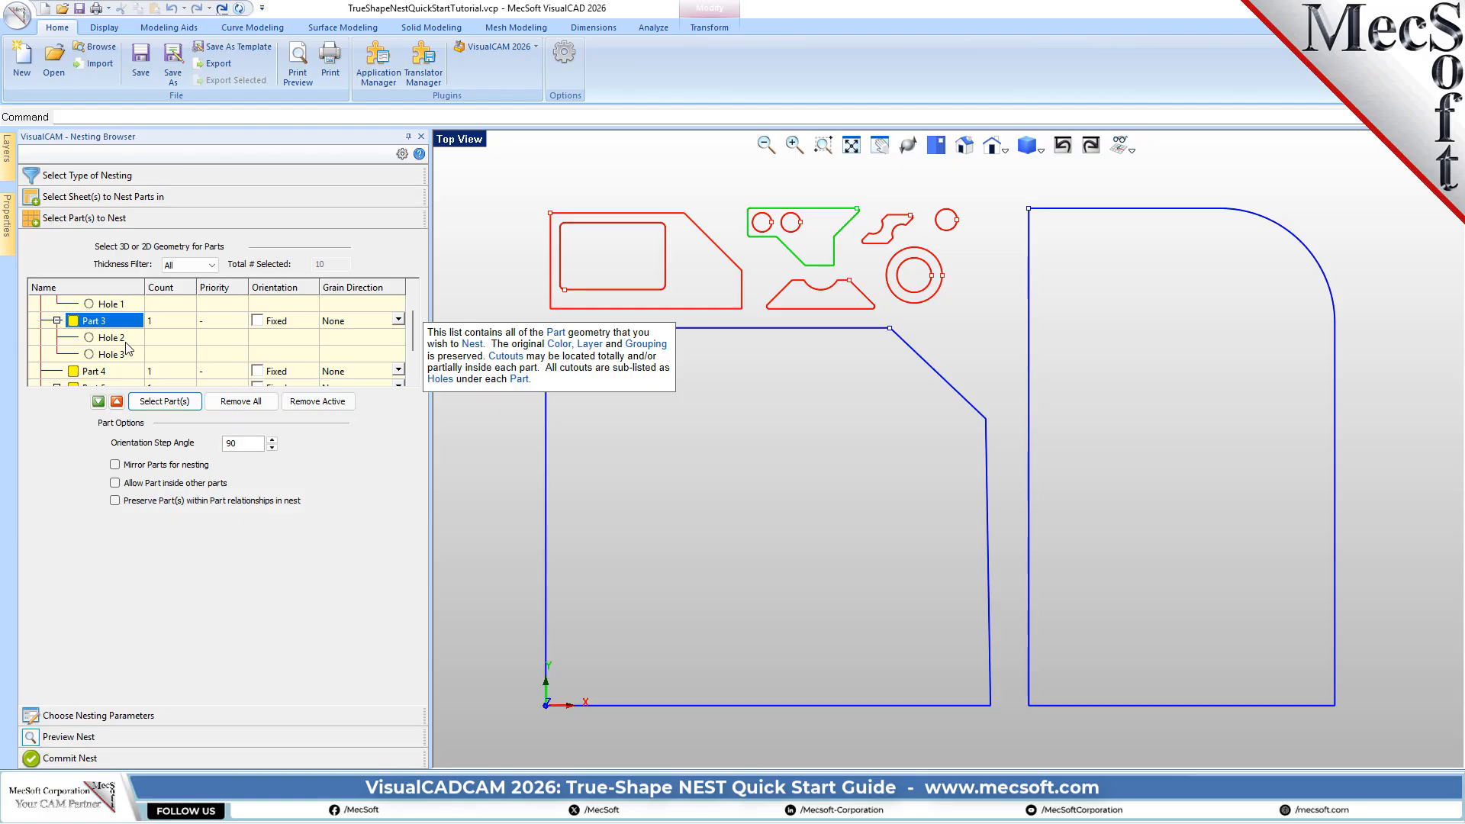
Set the count of Part 3 to 50 and apply the same count to all parts.
{"action": "left_click", "coordinate": [164, 324]}
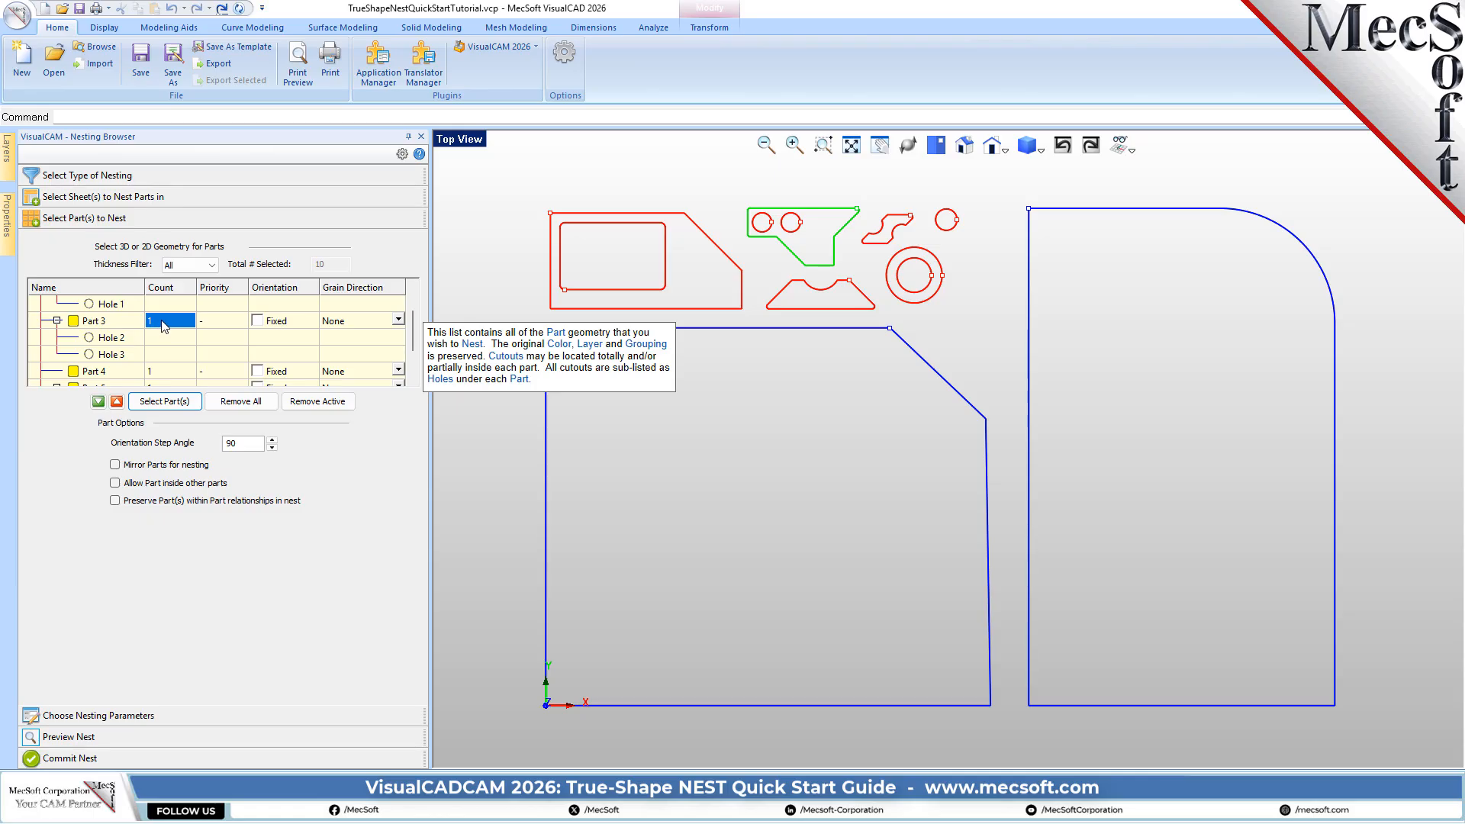
{"action": "type", "text": "50"}
{"action": "key", "text": "Return"}
{"action": "right_click", "coordinate": [170, 328]}
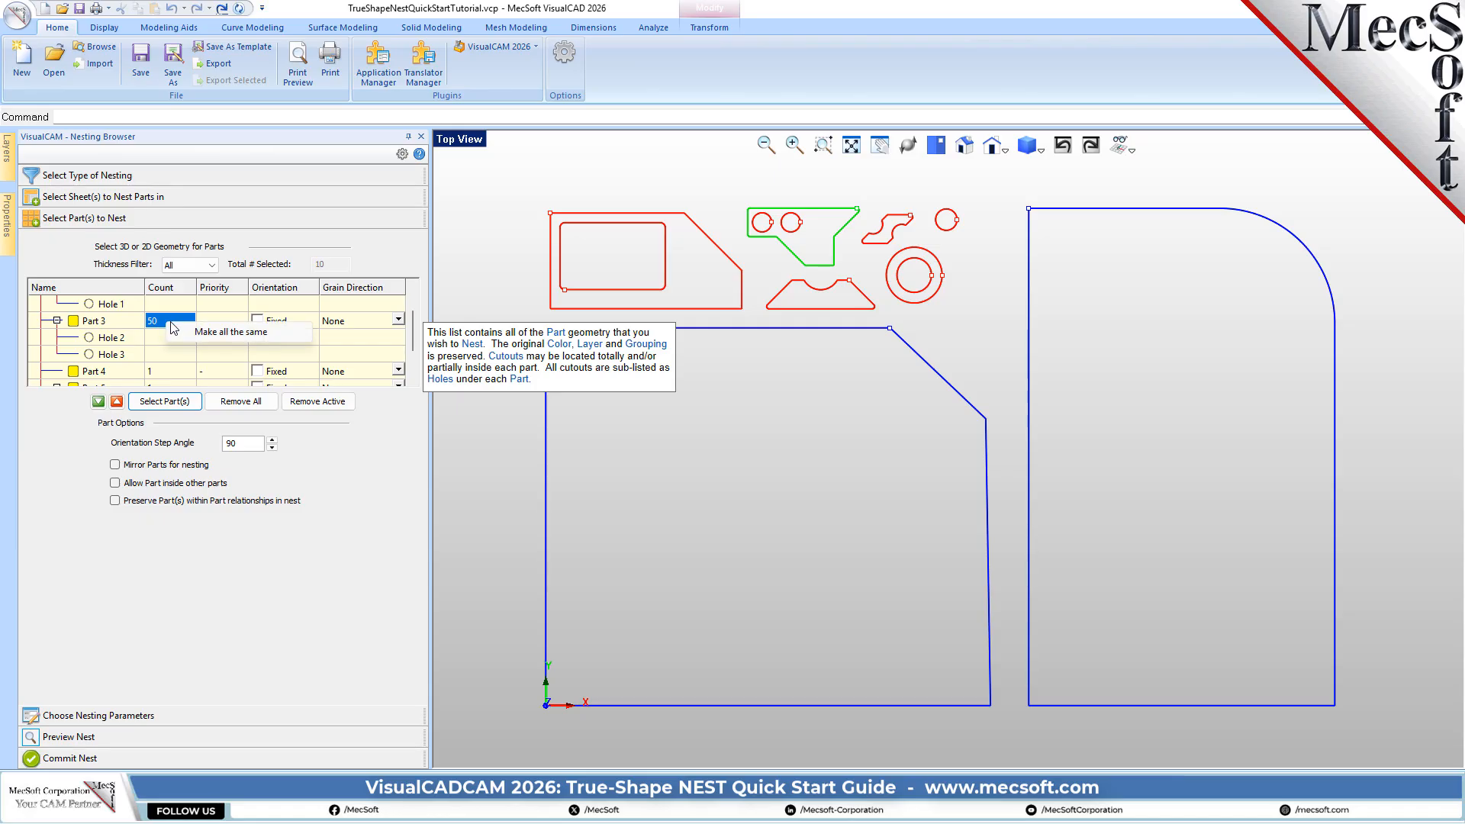
{"action": "left_click", "coordinate": [244, 332]}
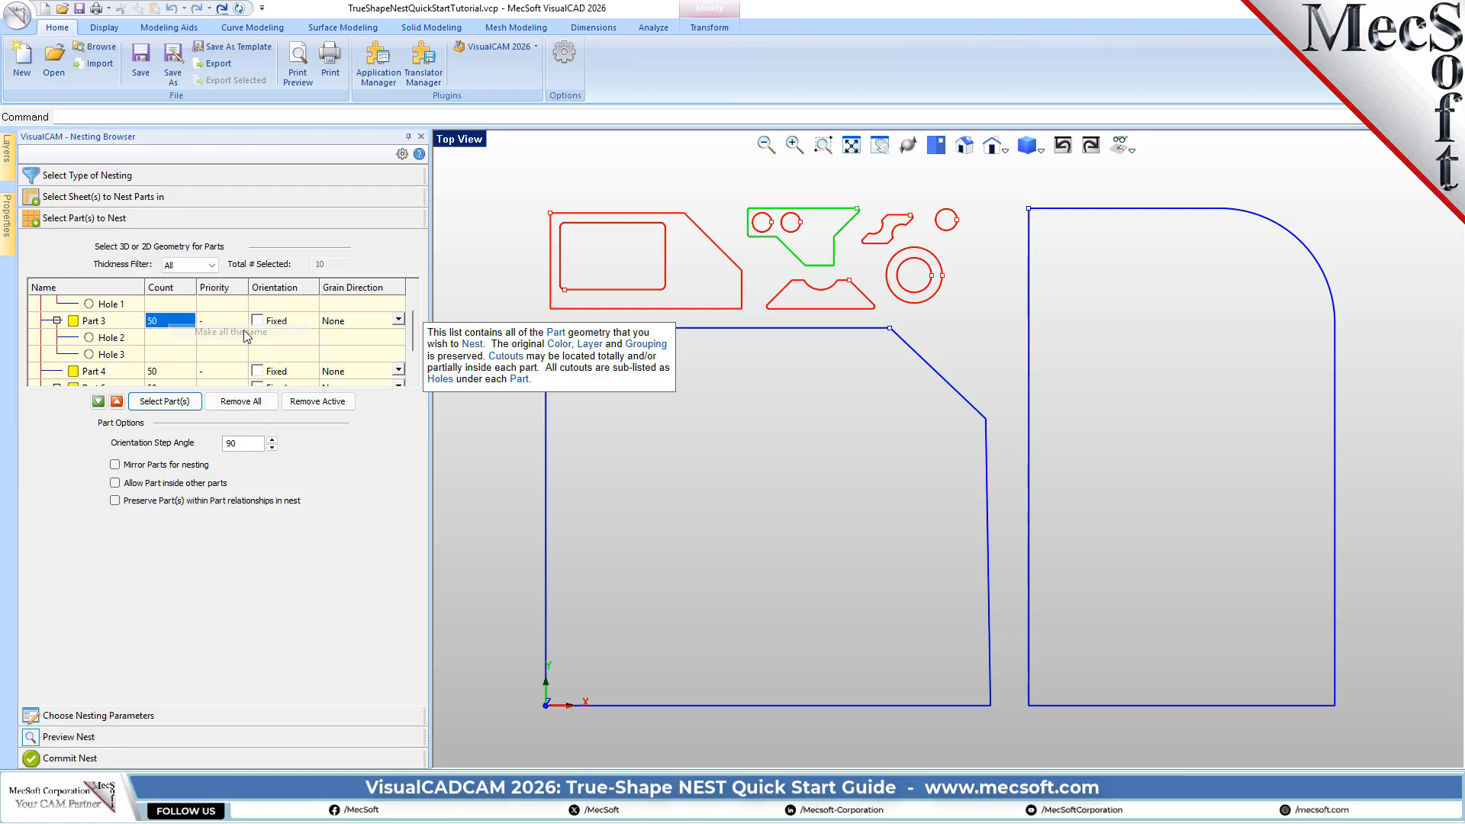
{"action": "mouse_move", "coordinate": [413, 328]}
{"action": "left_mouse_down"}
{"action": "mouse_move", "coordinate": [416, 364]}
{"action": "mouse_move", "coordinate": [415, 270]}
{"action": "mouse_move", "coordinate": [403, 373]}
{"action": "mouse_move", "coordinate": [403, 314]}
{"action": "left_mouse_up"}
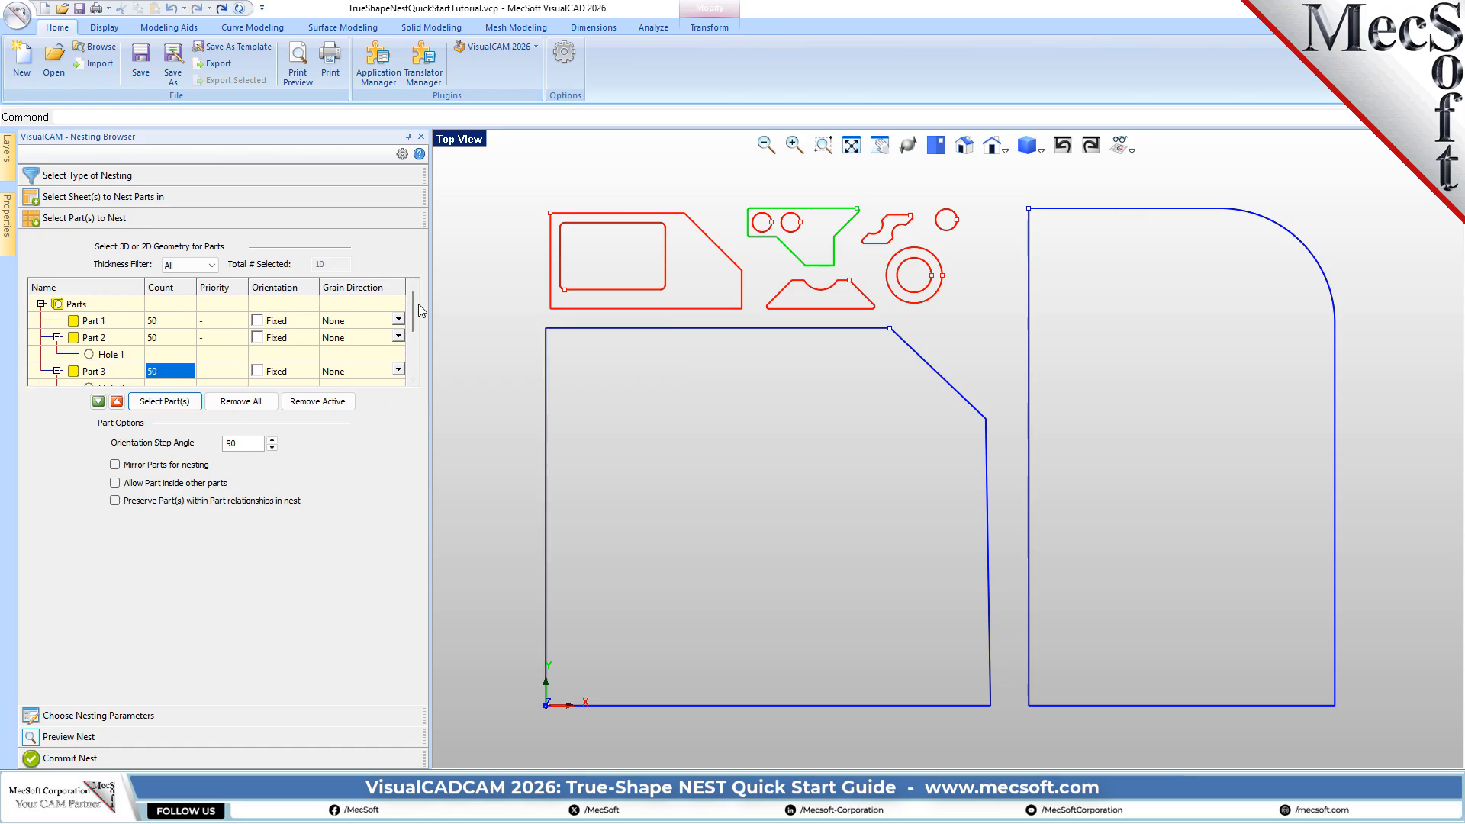
Set the orientation step angle to 45, and allow mirrored parts and parts nested inside other parts.
{"action": "left_click_drag", "start_coordinate": [248, 444], "coordinate": [189, 447]}
{"action": "type", "text": "45"}
{"action": "left_click", "coordinate": [137, 465]}
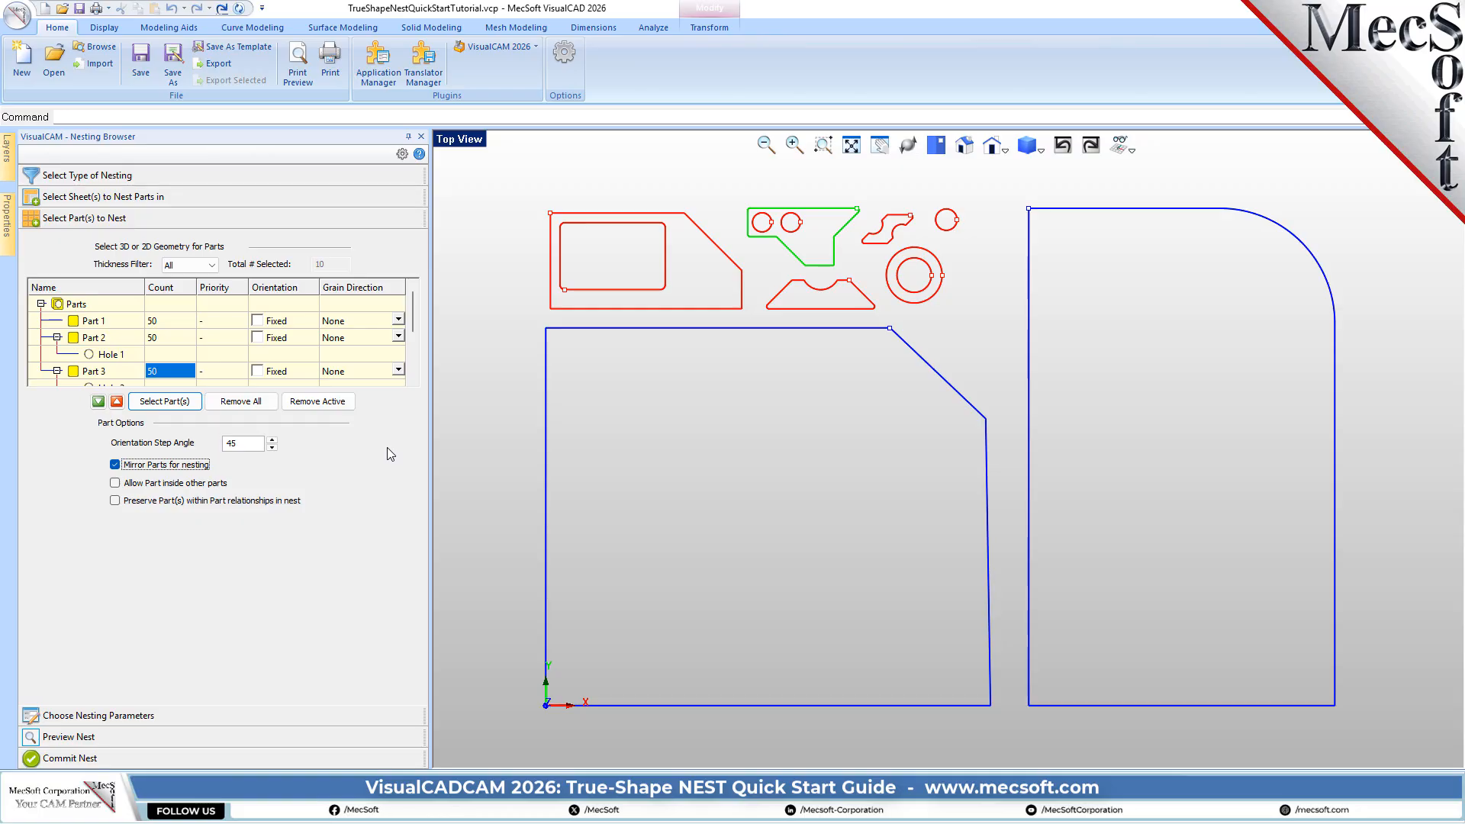
{"action": "left_click", "coordinate": [136, 484]}
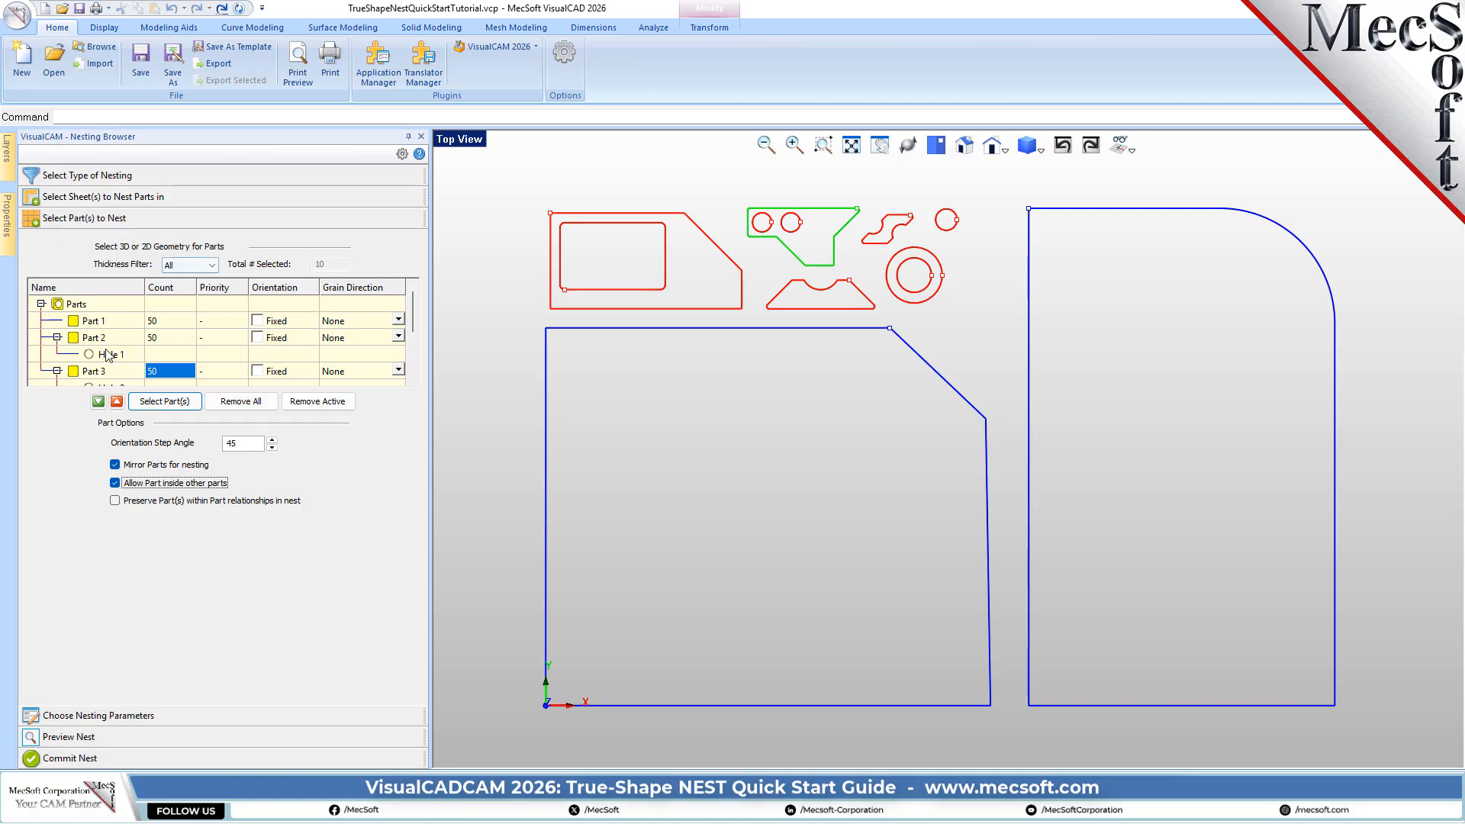
Make the orientation of Part 3 fixed and highlight that part in the drawing.
{"action": "mouse_move", "coordinate": [411, 316]}
{"action": "left_mouse_down"}
{"action": "mouse_move", "coordinate": [412, 351]}
{"action": "mouse_move", "coordinate": [412, 337]}
{"action": "left_mouse_up"}
{"action": "left_click", "coordinate": [95, 305]}
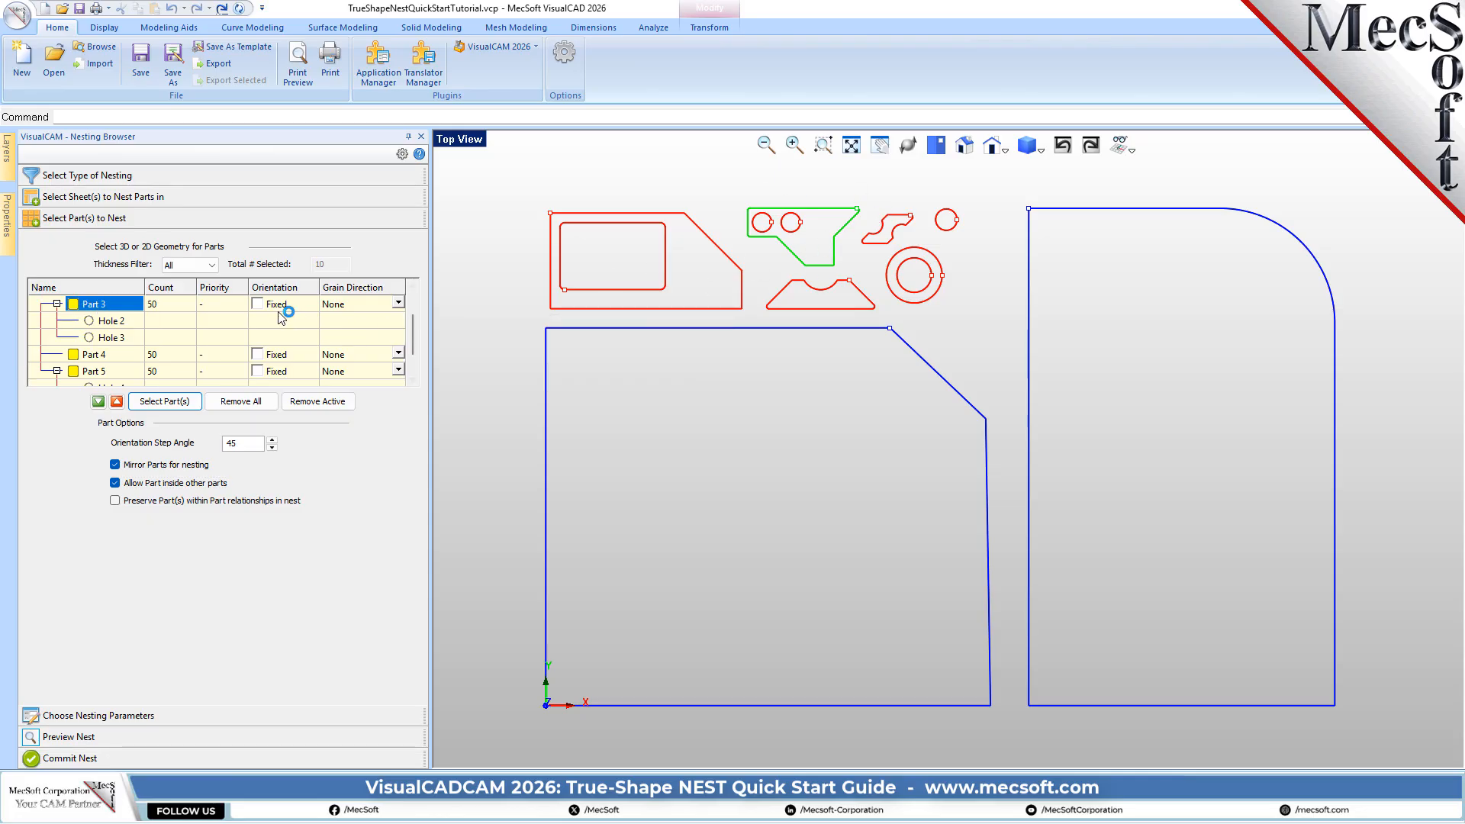
{"action": "left_click", "coordinate": [257, 304]}
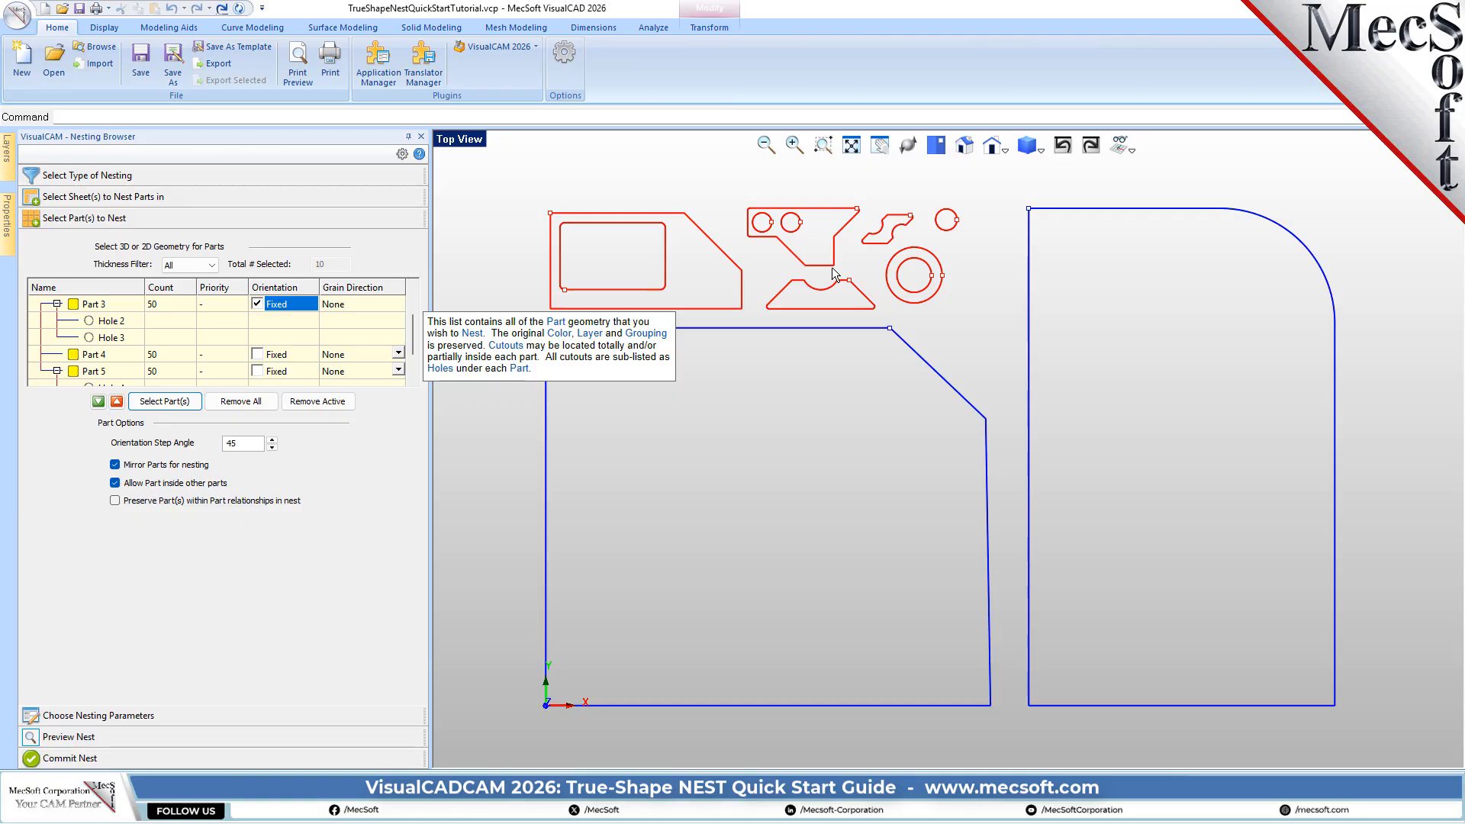
{"action": "left_click", "coordinate": [120, 307]}
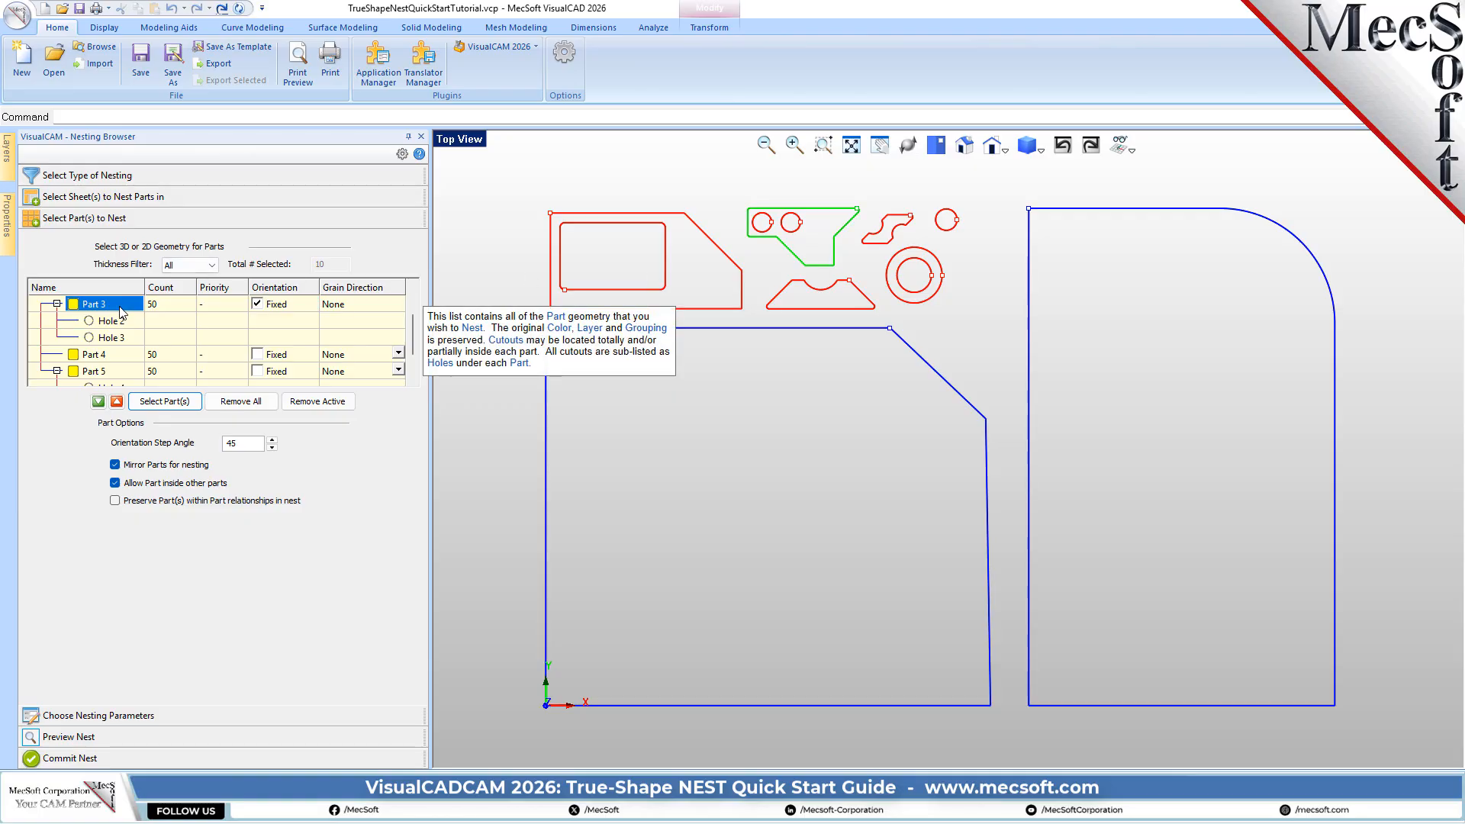
In the nesting parameters, set the part-to-part distance to 0.15 and the part-to-sheet distance to 0.25.
{"action": "left_click", "coordinate": [130, 717]}
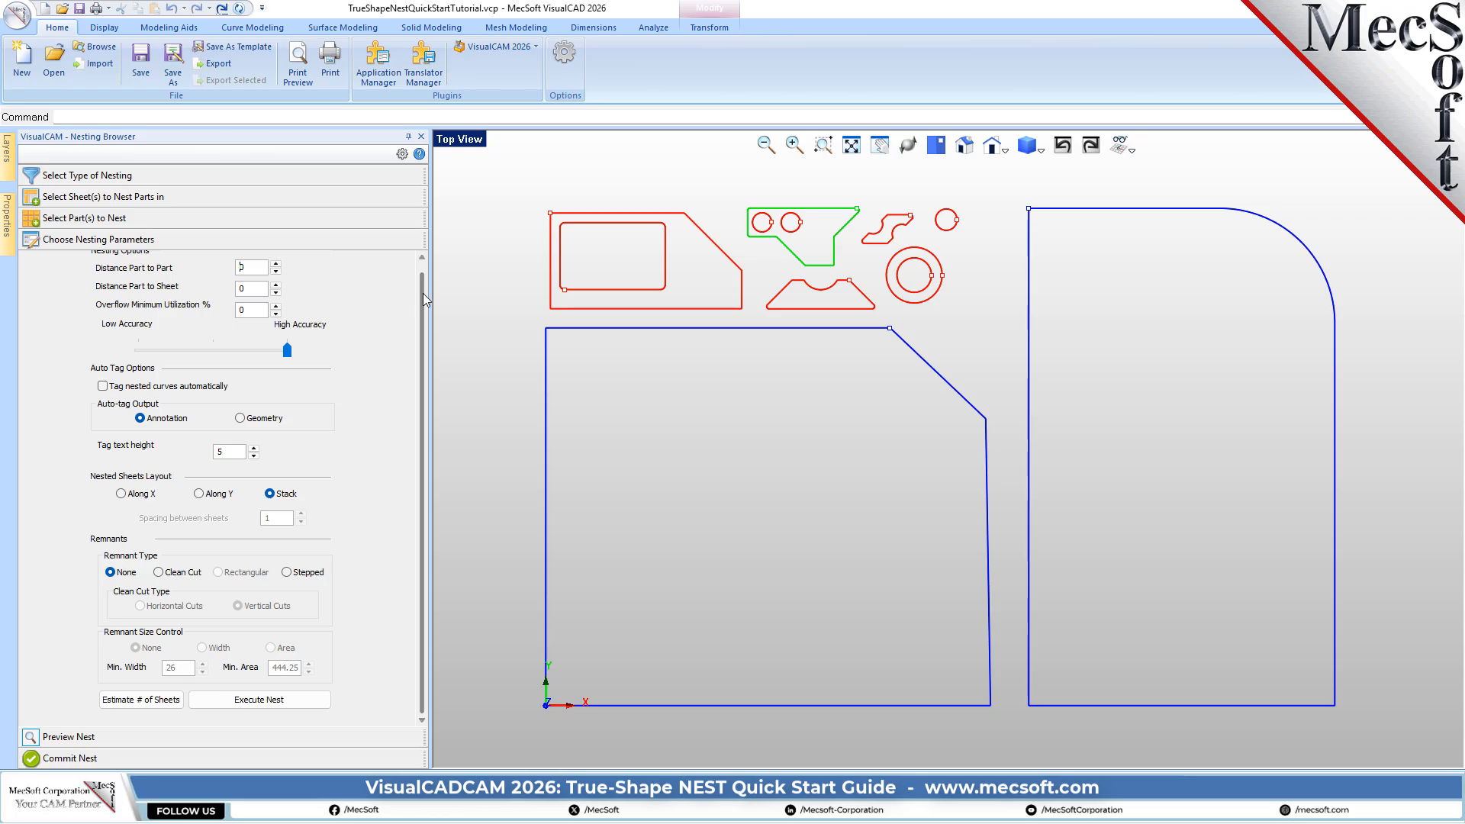
{"action": "left_click_drag", "start_coordinate": [422, 293], "coordinate": [420, 255]}
{"action": "double_click", "coordinate": [241, 280]}
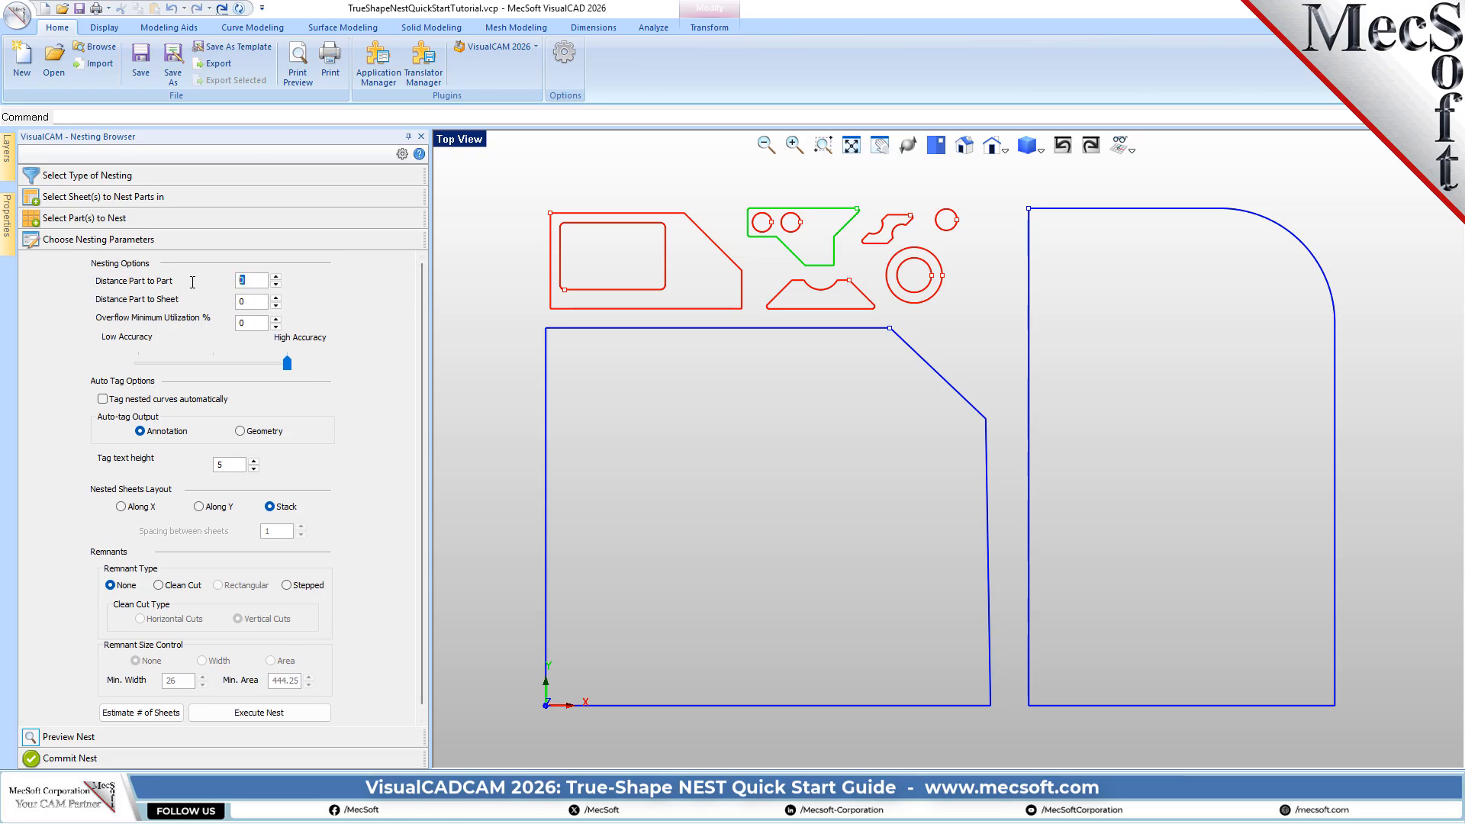
{"action": "type", "text": ".15"}
{"action": "key", "text": "Tab"}
{"action": "type", "text": "0.25"}
Estimate the number of sheets needed and update the sheet counts from that estimate.
{"action": "scroll", "coordinate": [415, 447], "scroll_direction": "down", "scroll_amount": 1}
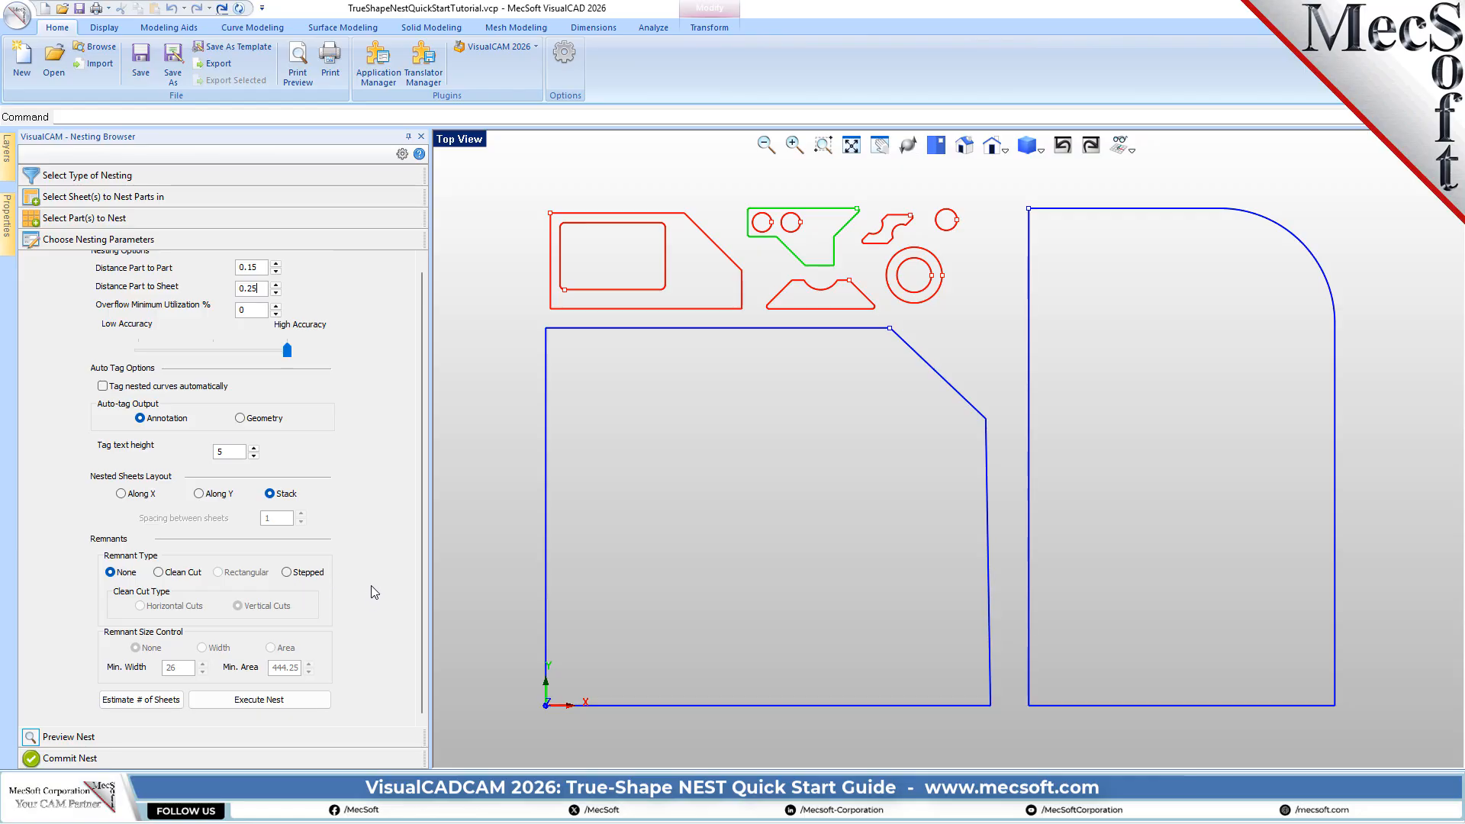
{"action": "left_click", "coordinate": [158, 702]}
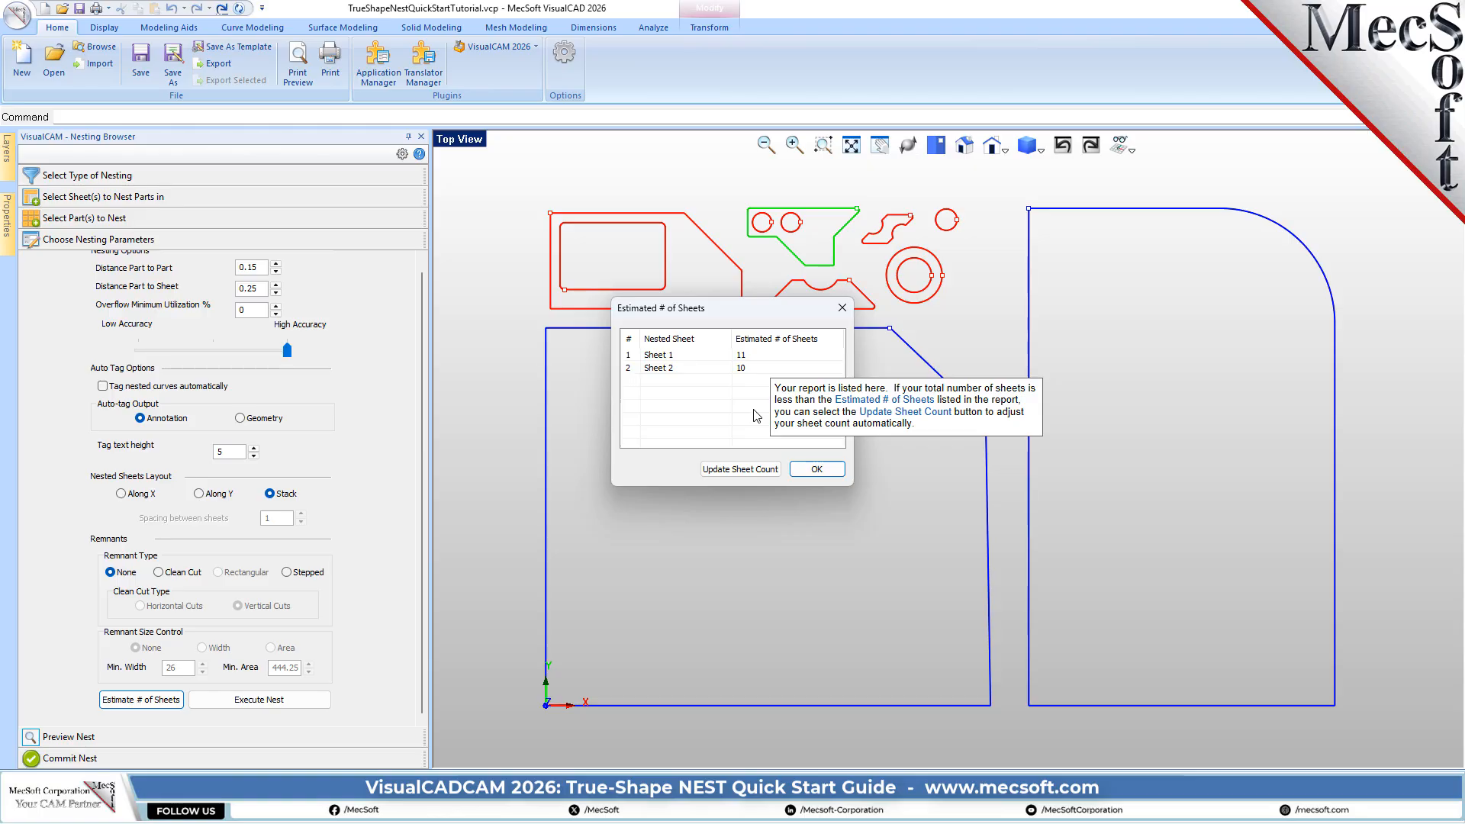
{"action": "left_click", "coordinate": [740, 470]}
{"action": "left_click", "coordinate": [786, 455]}
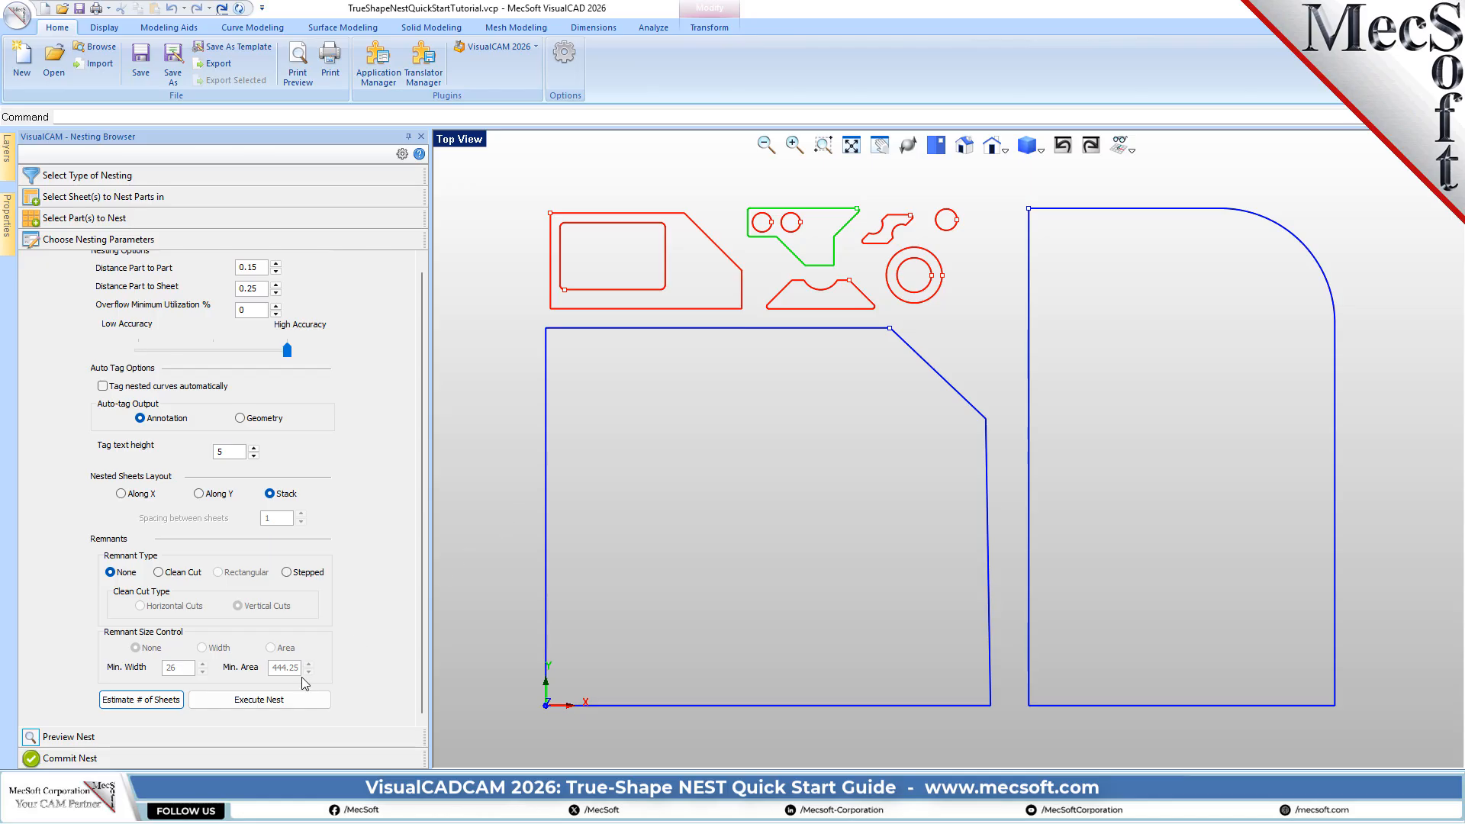
Execute the nest and preview the nested sheets from Sheet 1-4 down to Sheet 1-10.
{"action": "left_click", "coordinate": [280, 702]}
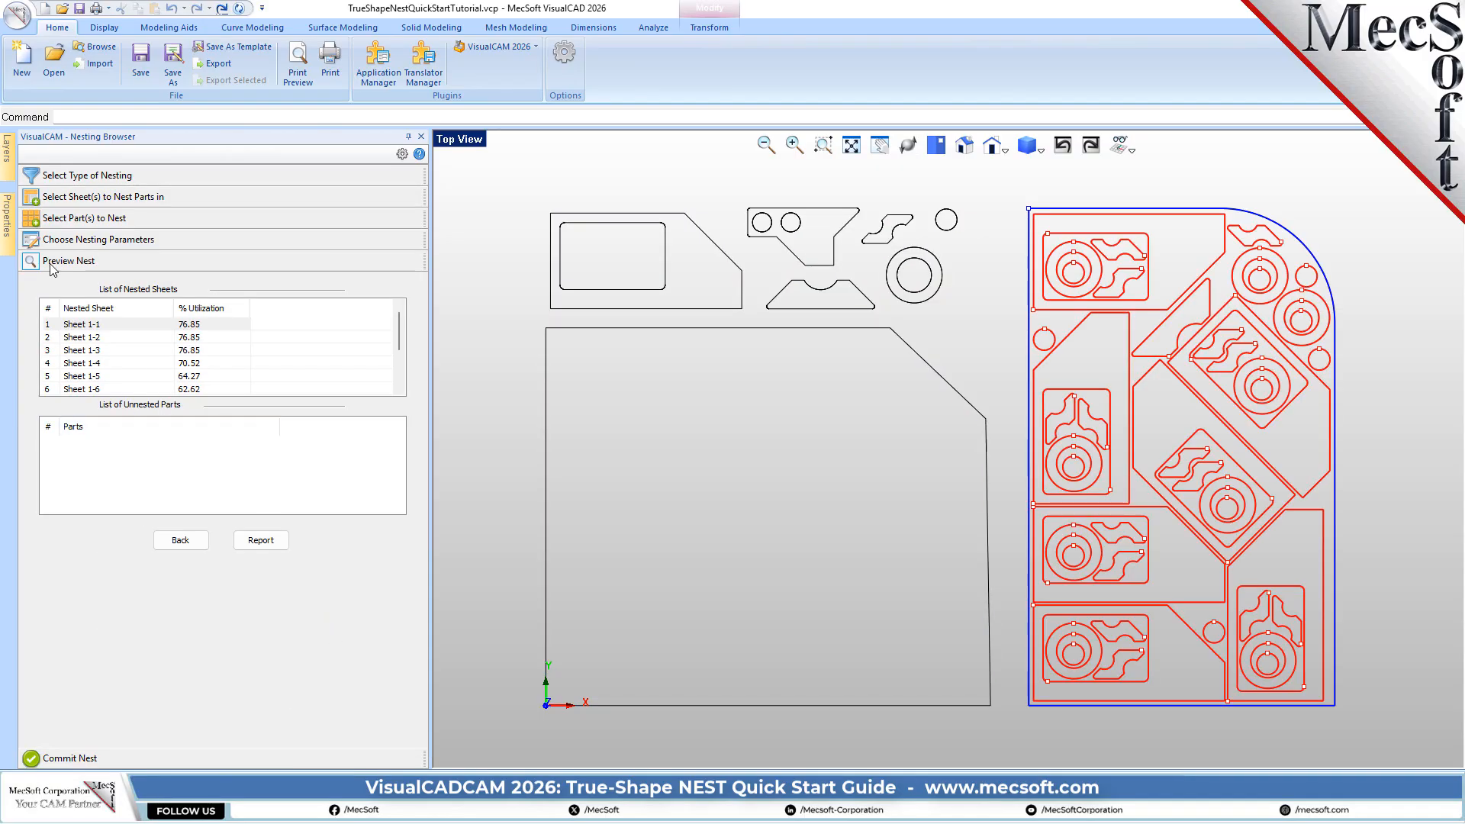
{"action": "left_click", "coordinate": [101, 364]}
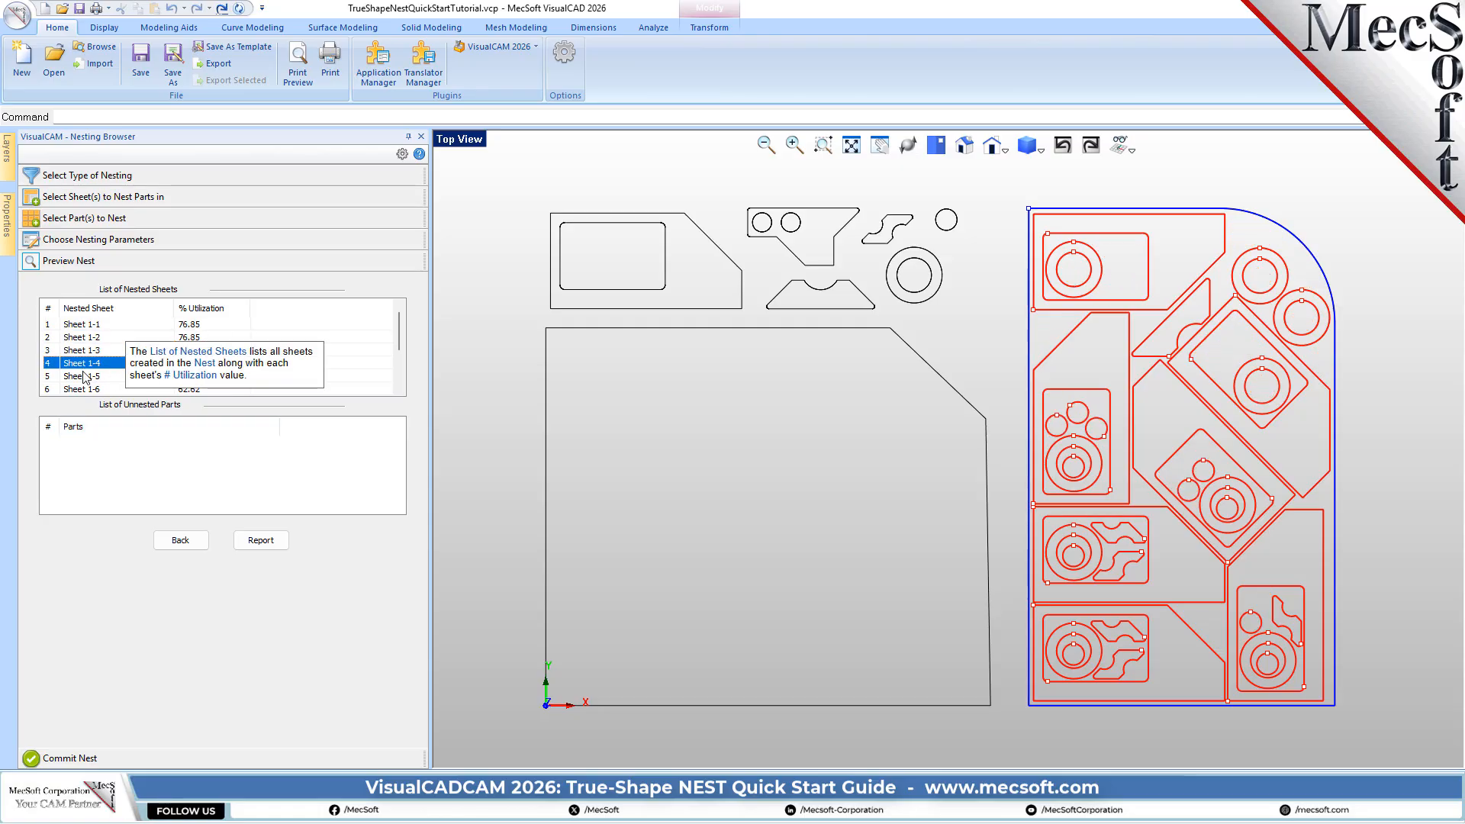
{"action": "left_click", "coordinate": [88, 378]}
{"action": "key", "text": "Down"}
{"action": "key", "text": "Down"}
{"action": "key", "text": "Down"}
{"action": "key", "text": "Down"}
{"action": "key", "text": "Down"}
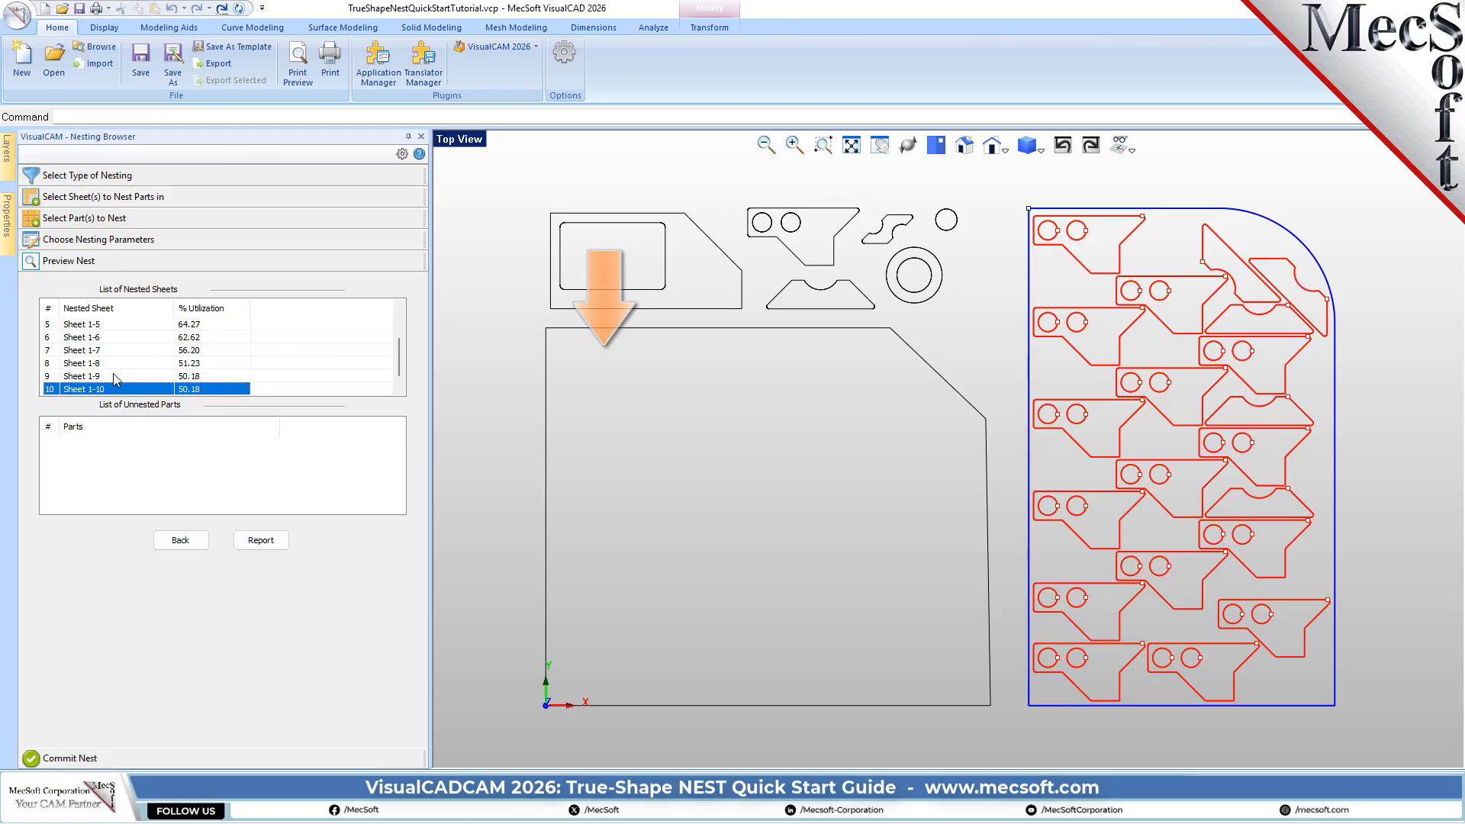
Go back up through the nested sheets to Sheet 1-2, examining each sheet's layout and utilization.
{"action": "key", "text": "Up"}
{"action": "key", "text": "Up"}
{"action": "key", "text": "Up"}
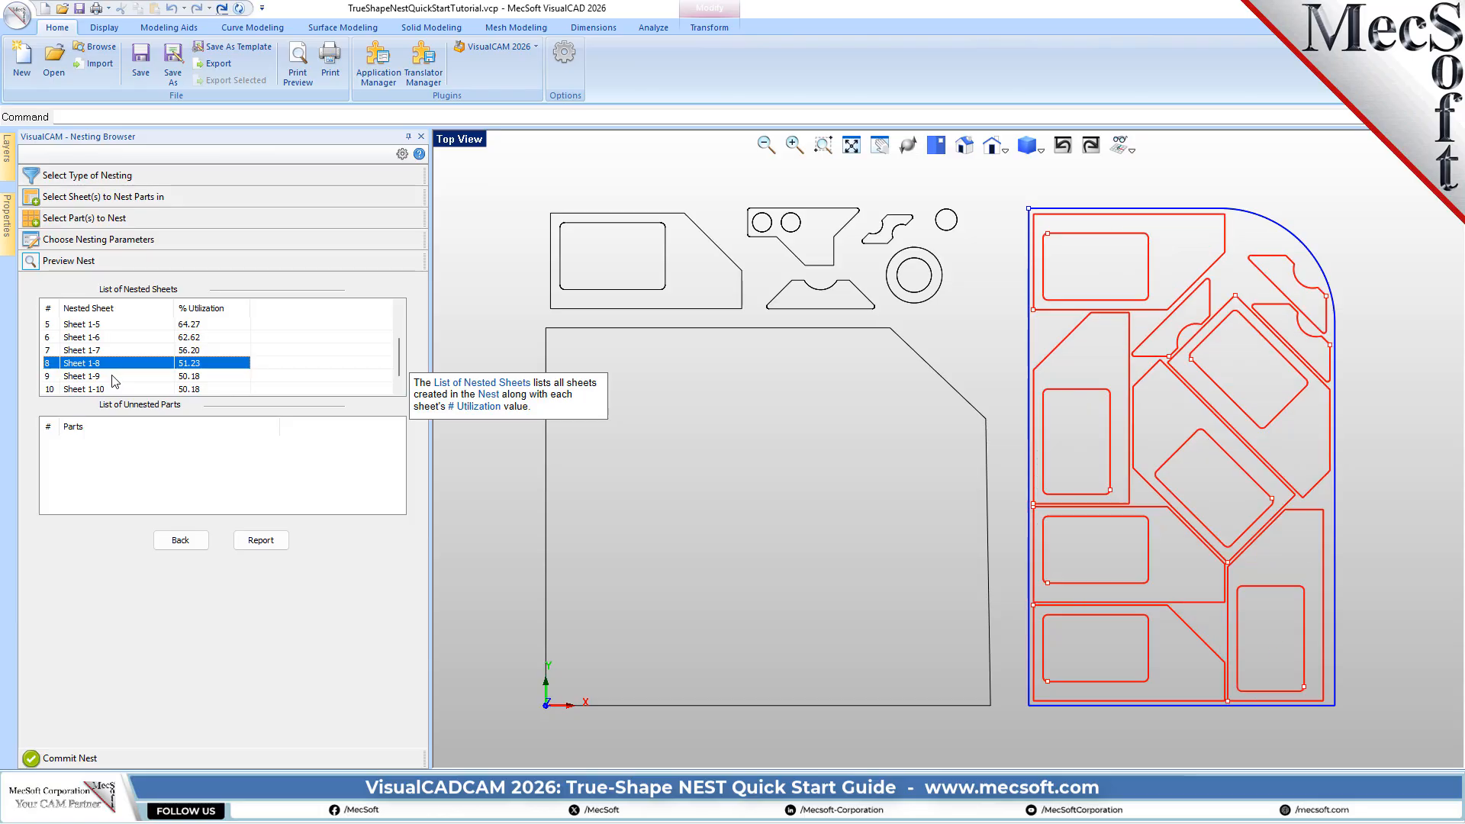
{"action": "key", "text": "Up"}
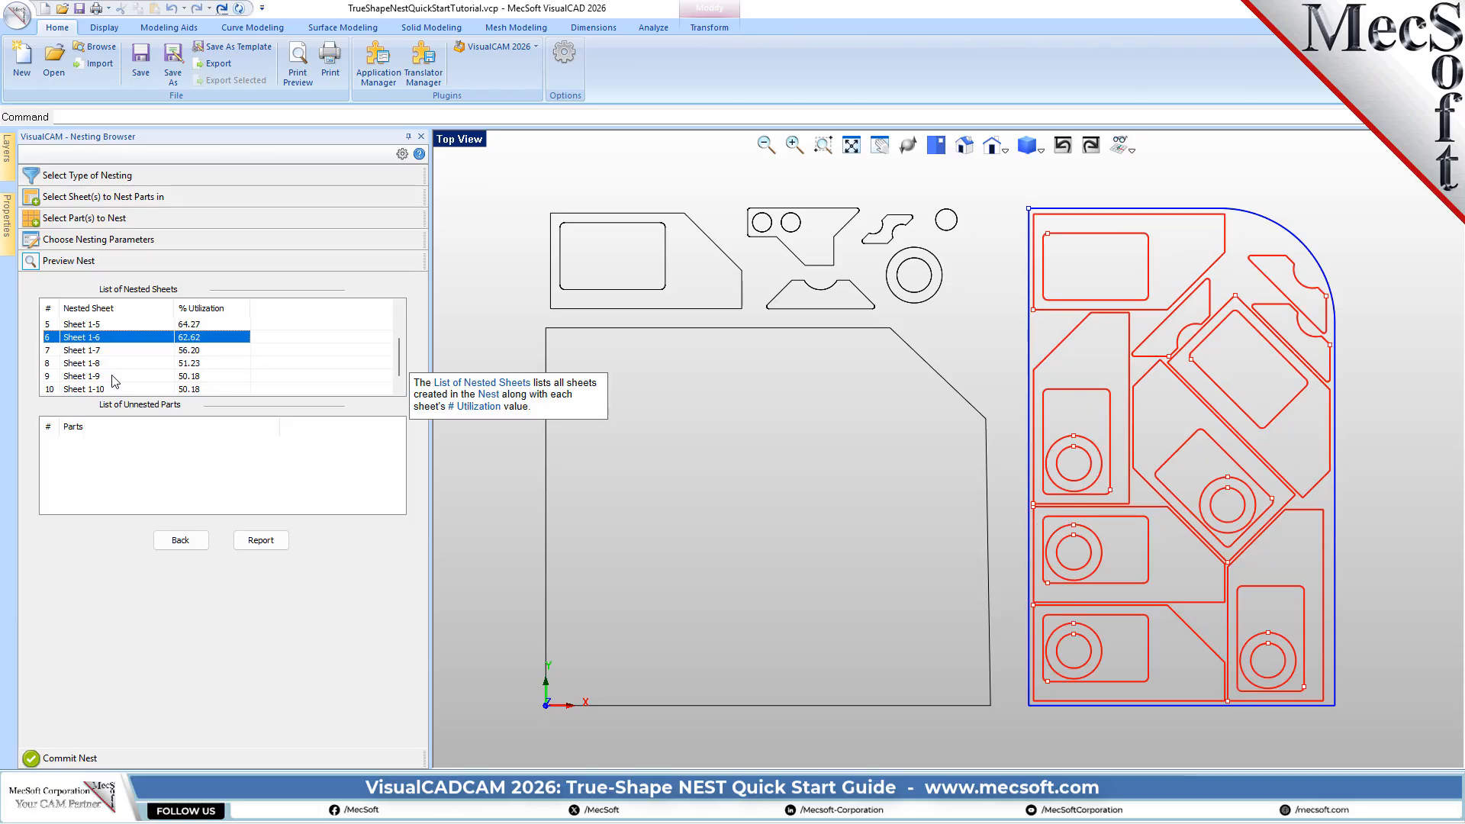
{"action": "key", "text": "Up"}
{"action": "key", "text": "Up"}
{"action": "key", "text": "Up"}
{"action": "key", "text": "Up"}
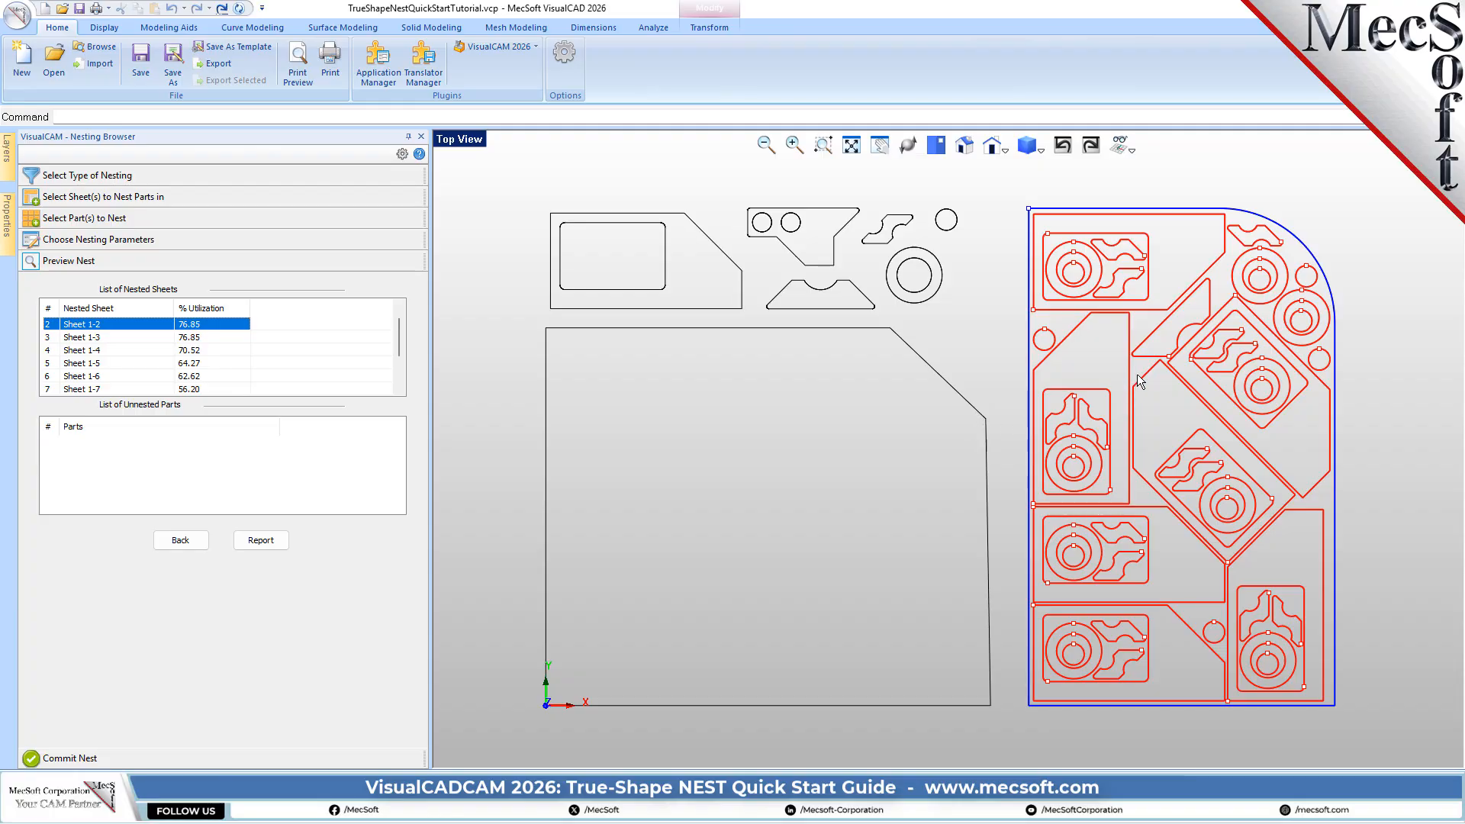
In the sheet selection, set the grain direction of Sheet 1 to Along X and accept the same direction for Sheet 2.
{"action": "left_click", "coordinate": [126, 198]}
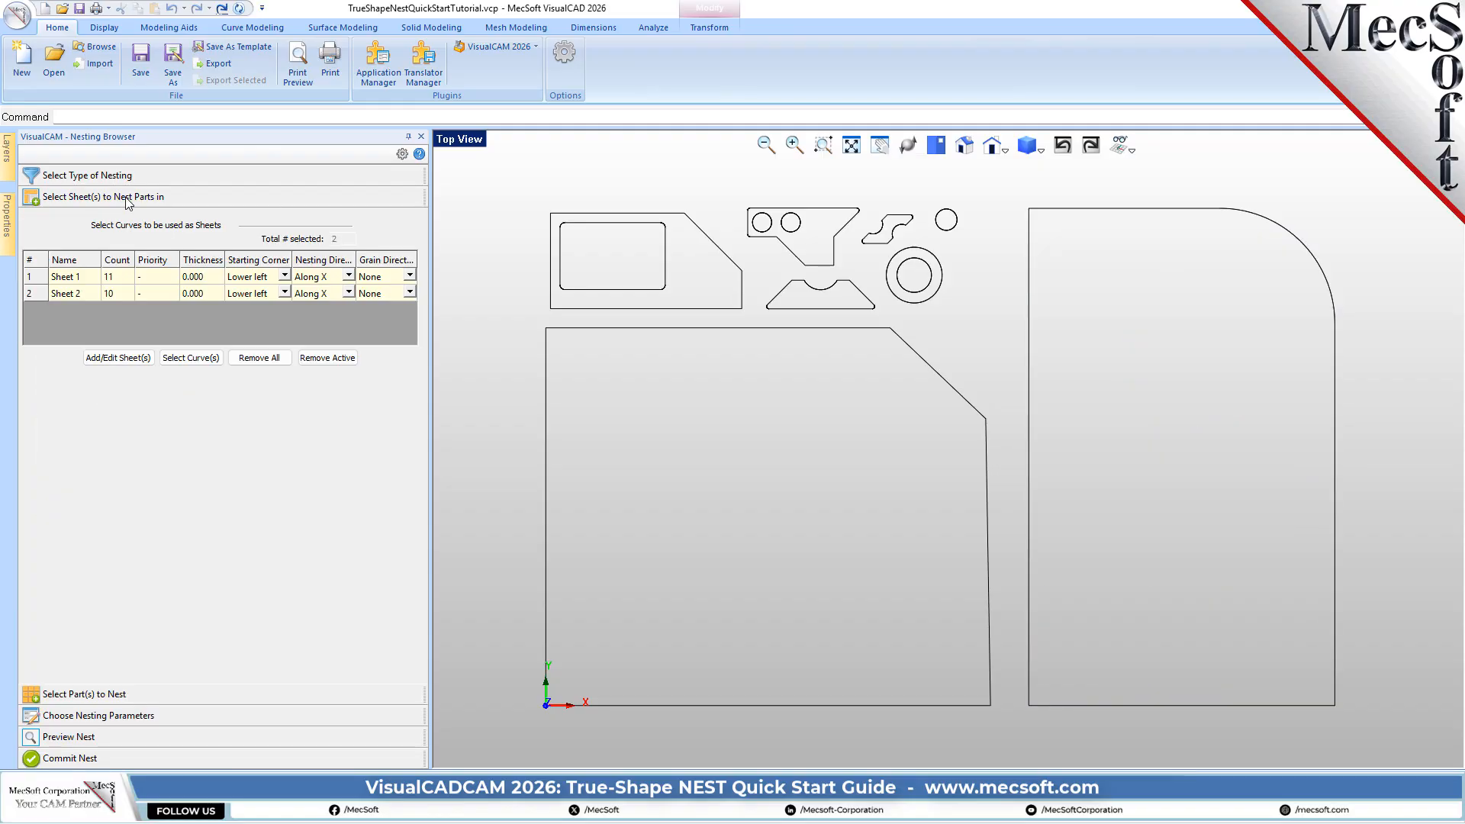
{"action": "left_click", "coordinate": [55, 279]}
{"action": "left_click", "coordinate": [410, 277]}
{"action": "left_click", "coordinate": [411, 278]}
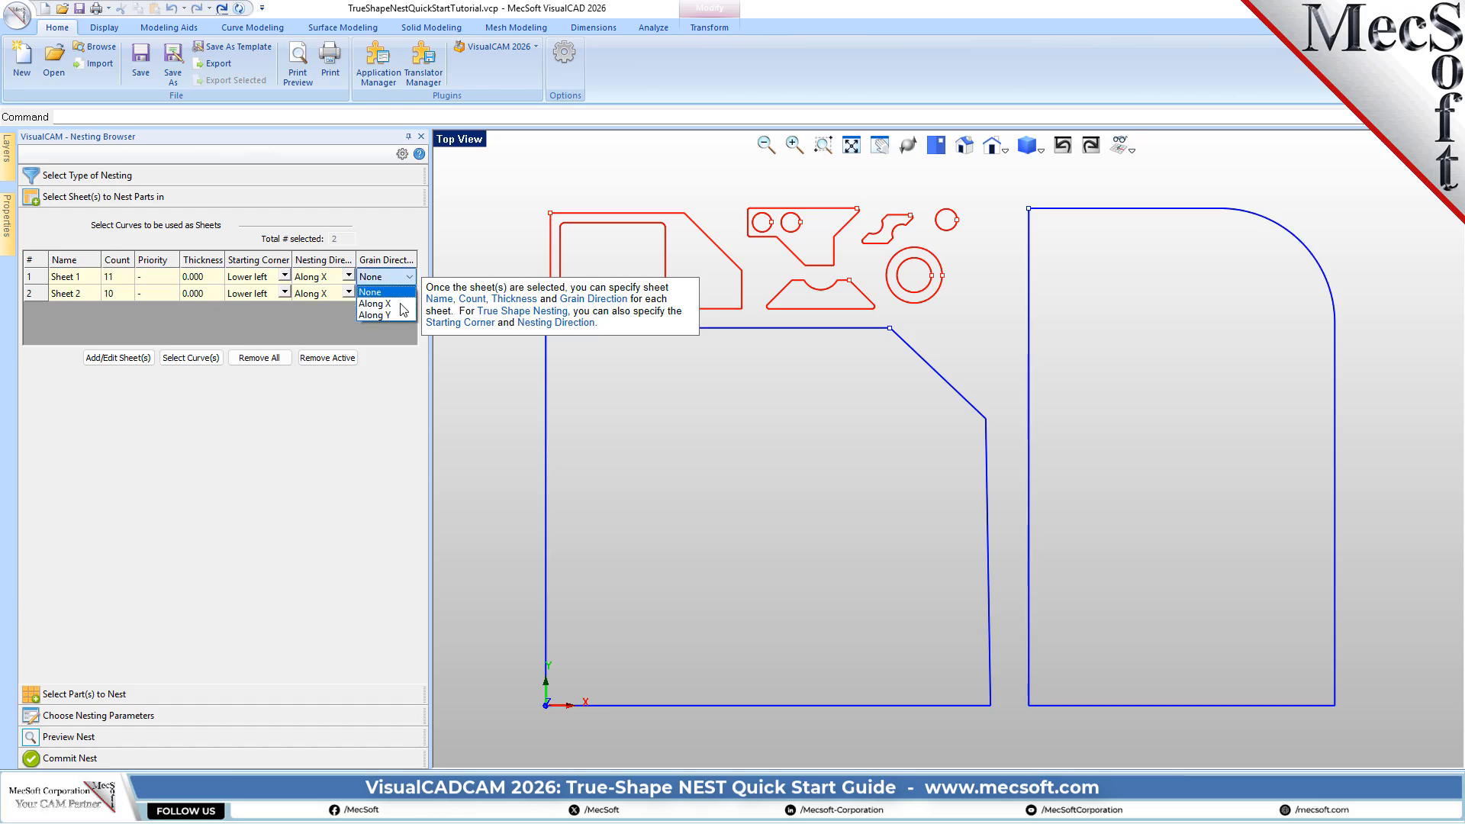
{"action": "left_click", "coordinate": [402, 304]}
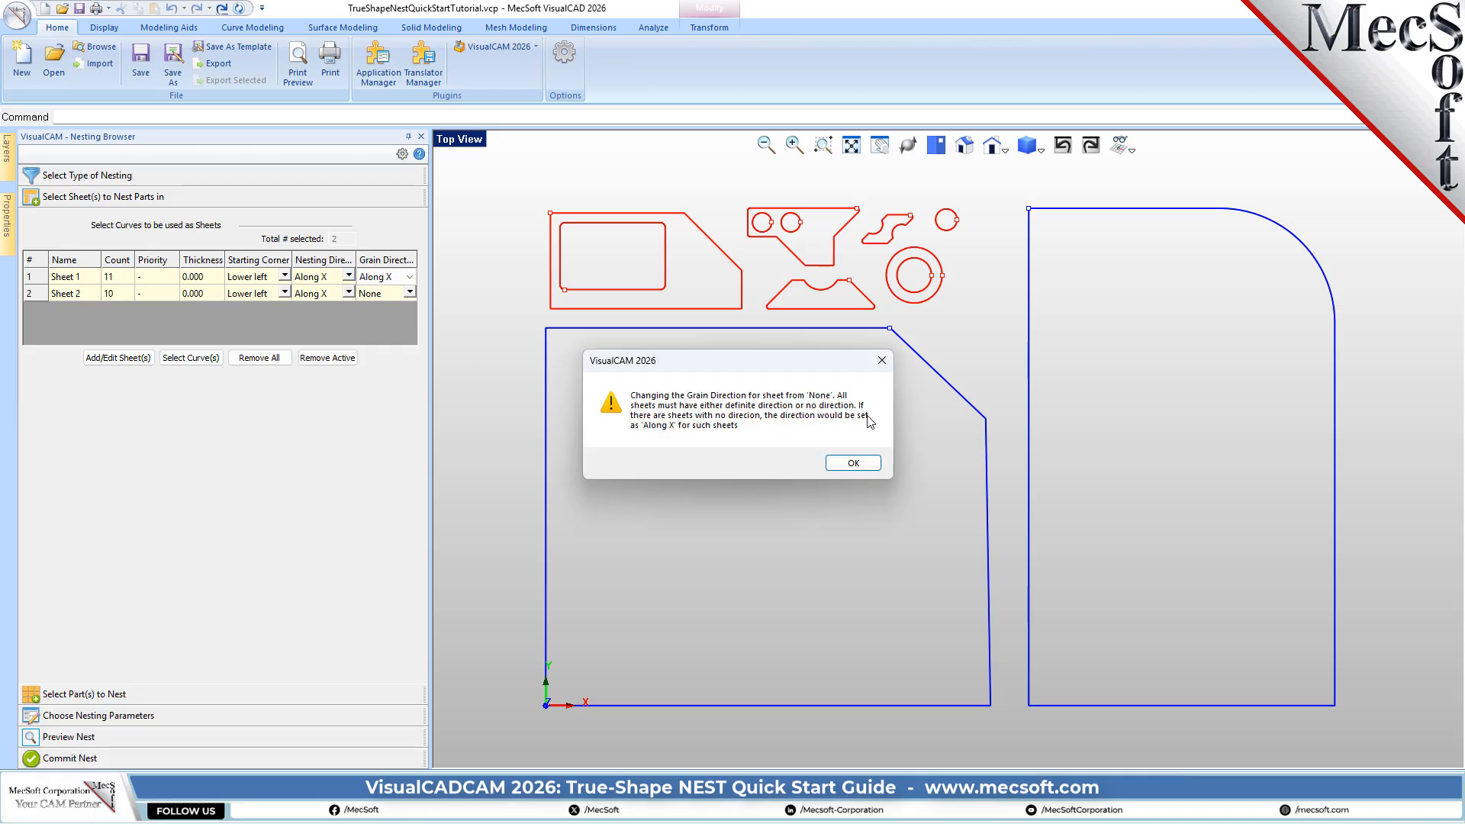
{"action": "left_click", "coordinate": [856, 463]}
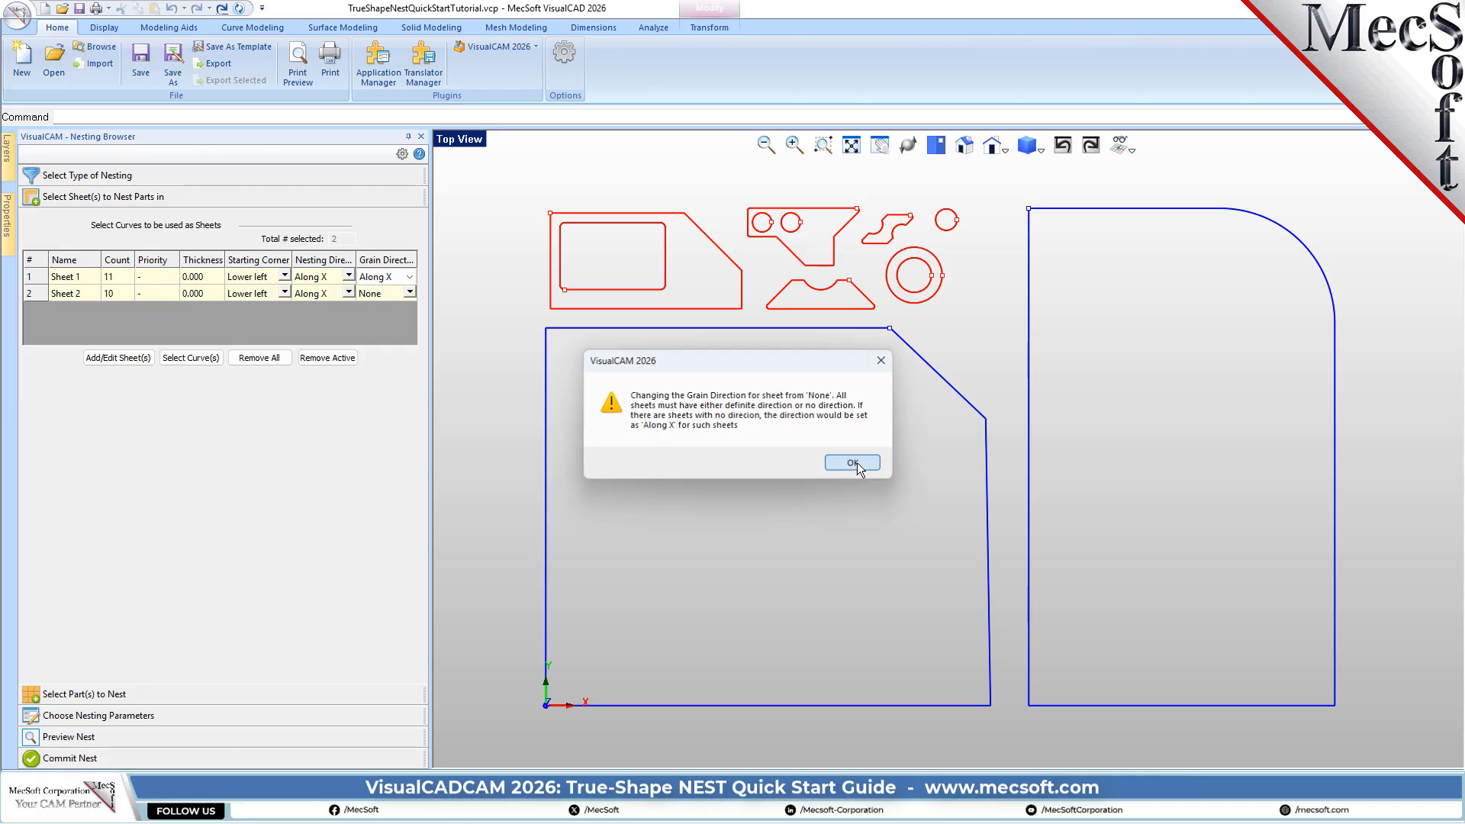
{"action": "right_click", "coordinate": [530, 327]}
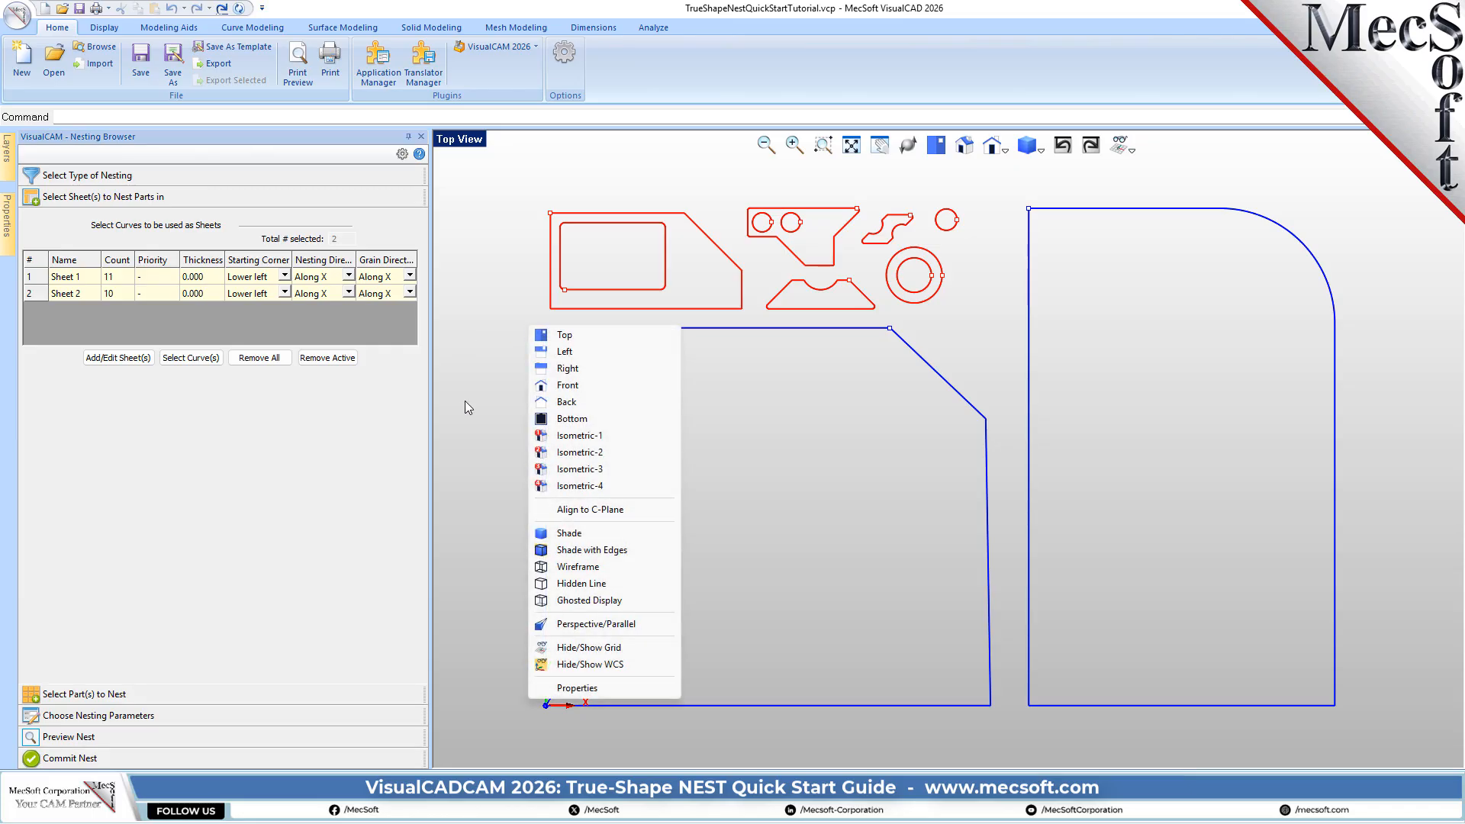
{"action": "left_click", "coordinate": [492, 220]}
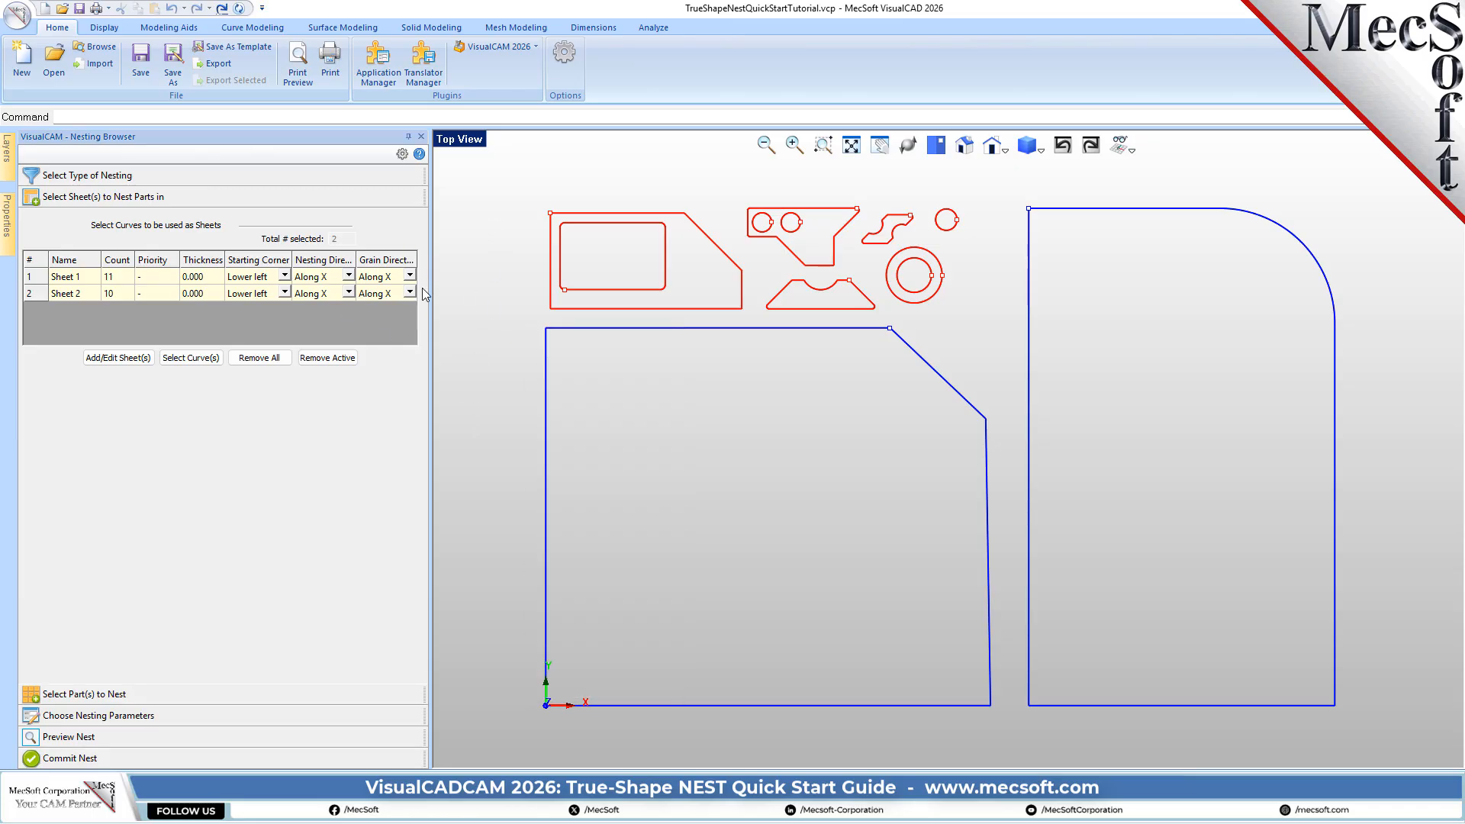
In the part selection, set the grain direction of Part 5, the large part with the rectangular cutout, to Along Y.
{"action": "left_click", "coordinate": [120, 696]}
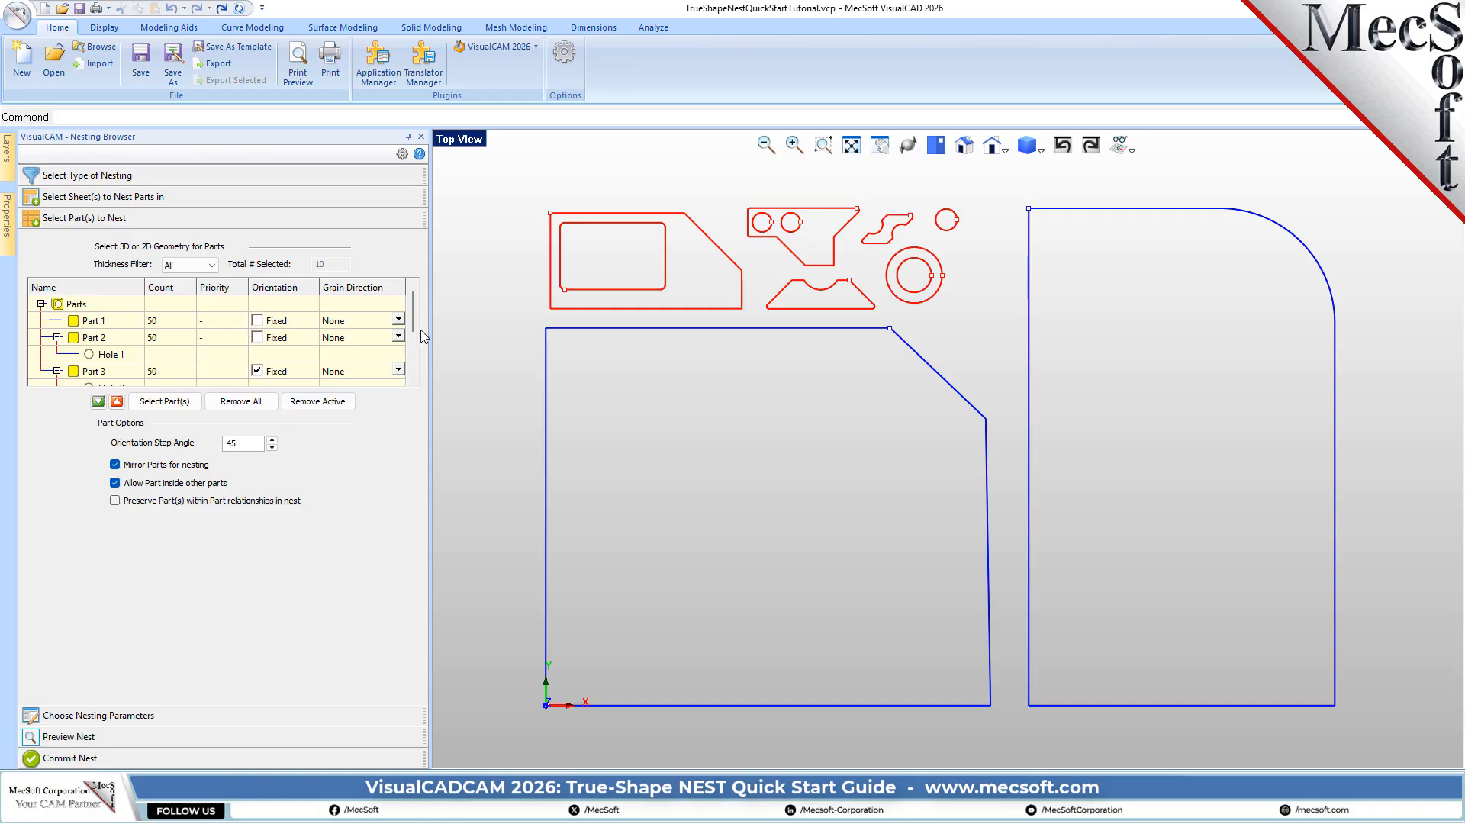
{"action": "left_click", "coordinate": [93, 337]}
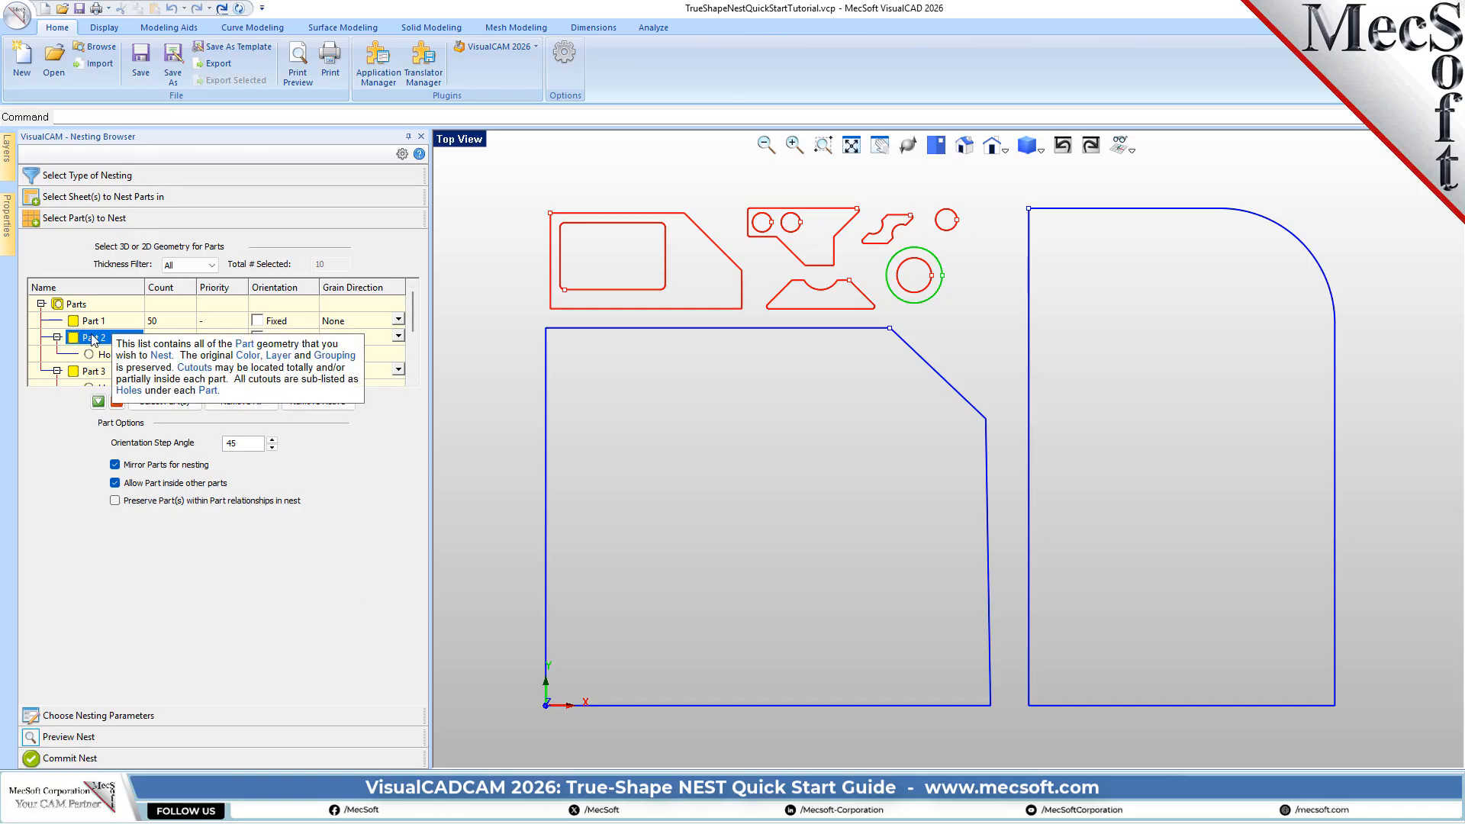
{"action": "left_click_drag", "start_coordinate": [409, 314], "coordinate": [413, 368]}
{"action": "left_click", "coordinate": [91, 337]}
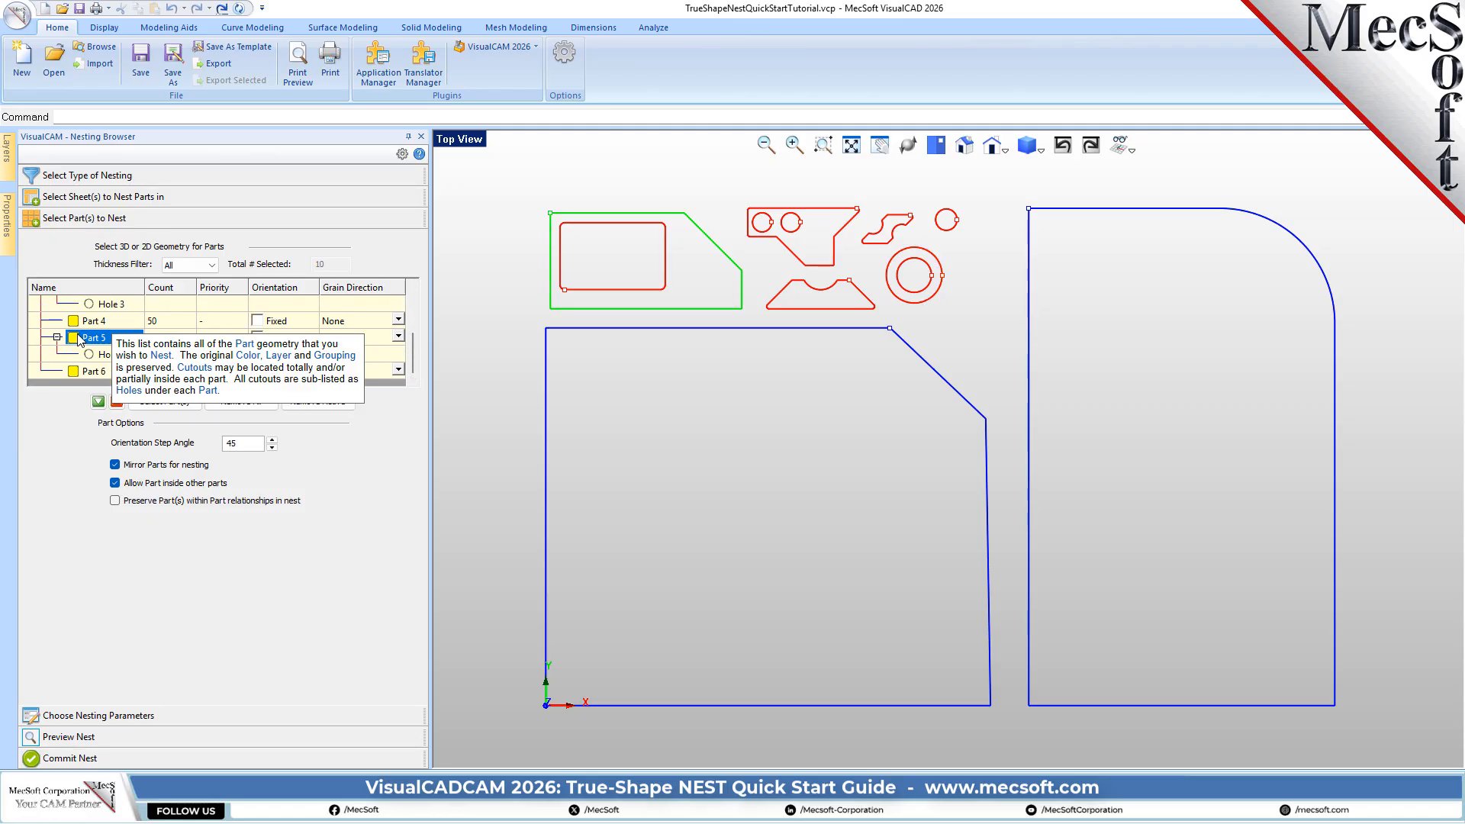
{"action": "left_click", "coordinate": [397, 337]}
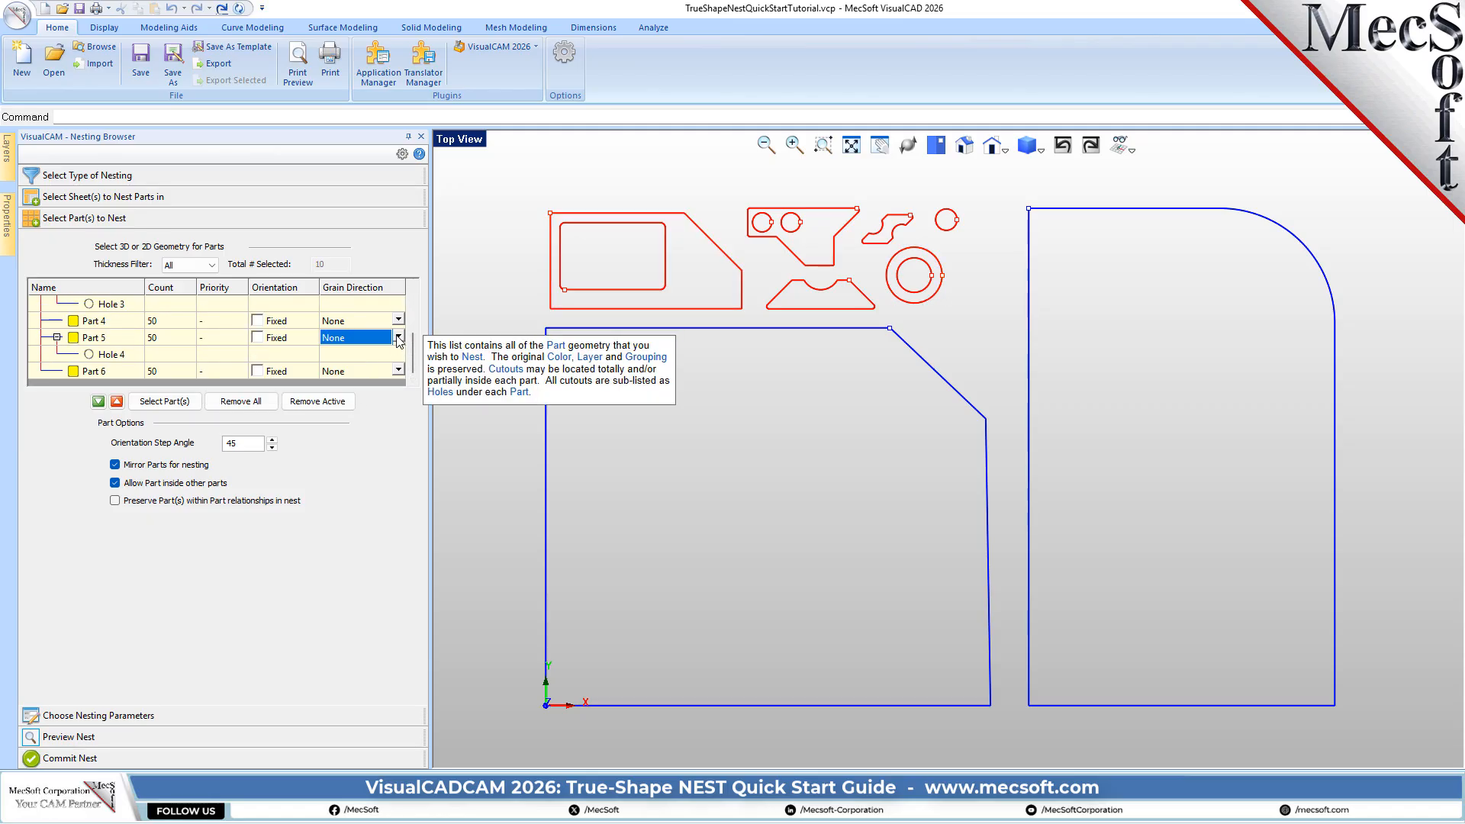
{"action": "left_click", "coordinate": [398, 337]}
{"action": "left_click", "coordinate": [339, 377]}
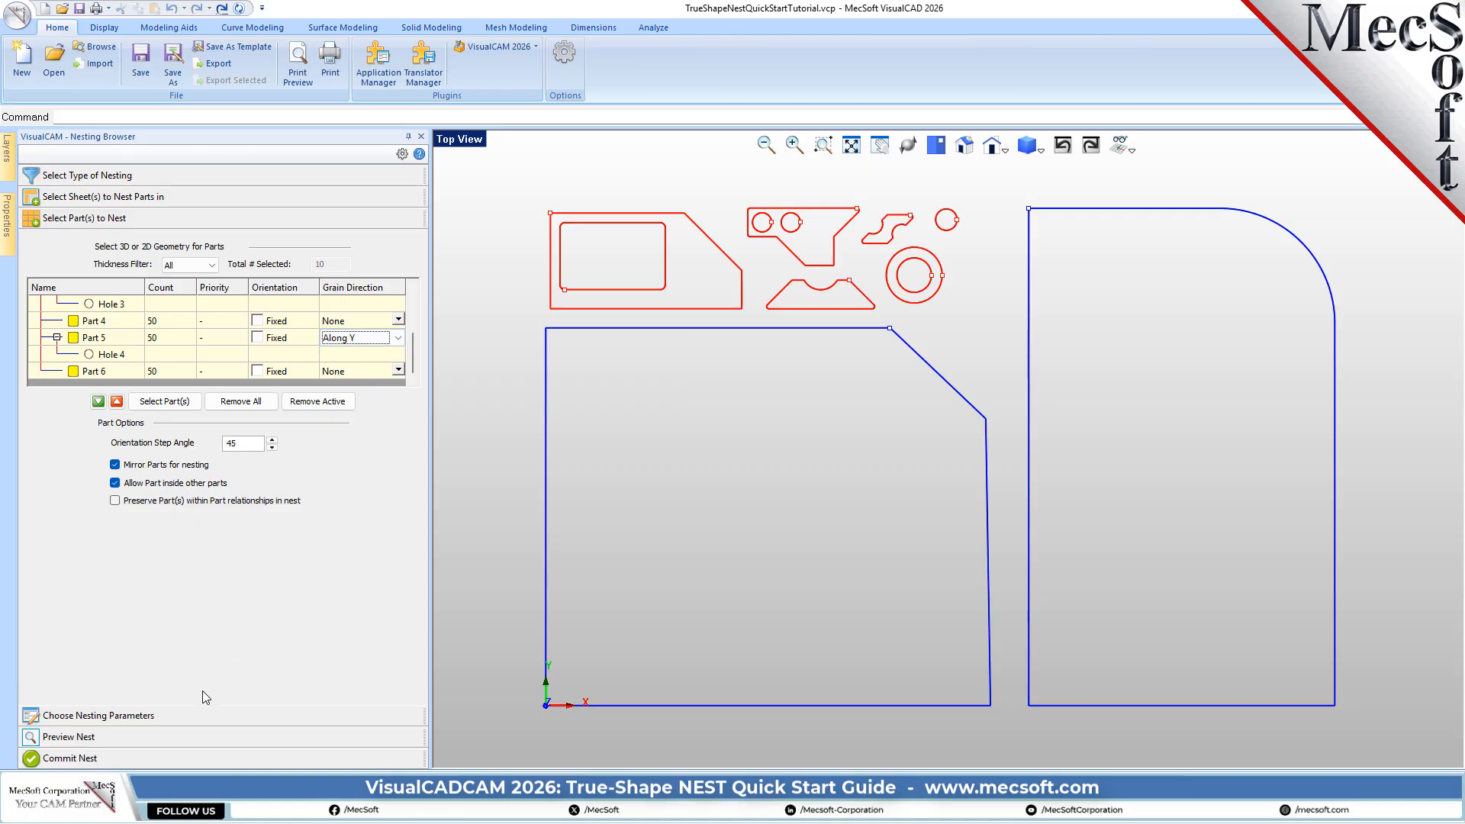
Execute the nest again with the grain directions applied and preview the nested sheets from Sheet 1-1 to Sheet 1-7.
{"action": "left_click", "coordinate": [137, 721]}
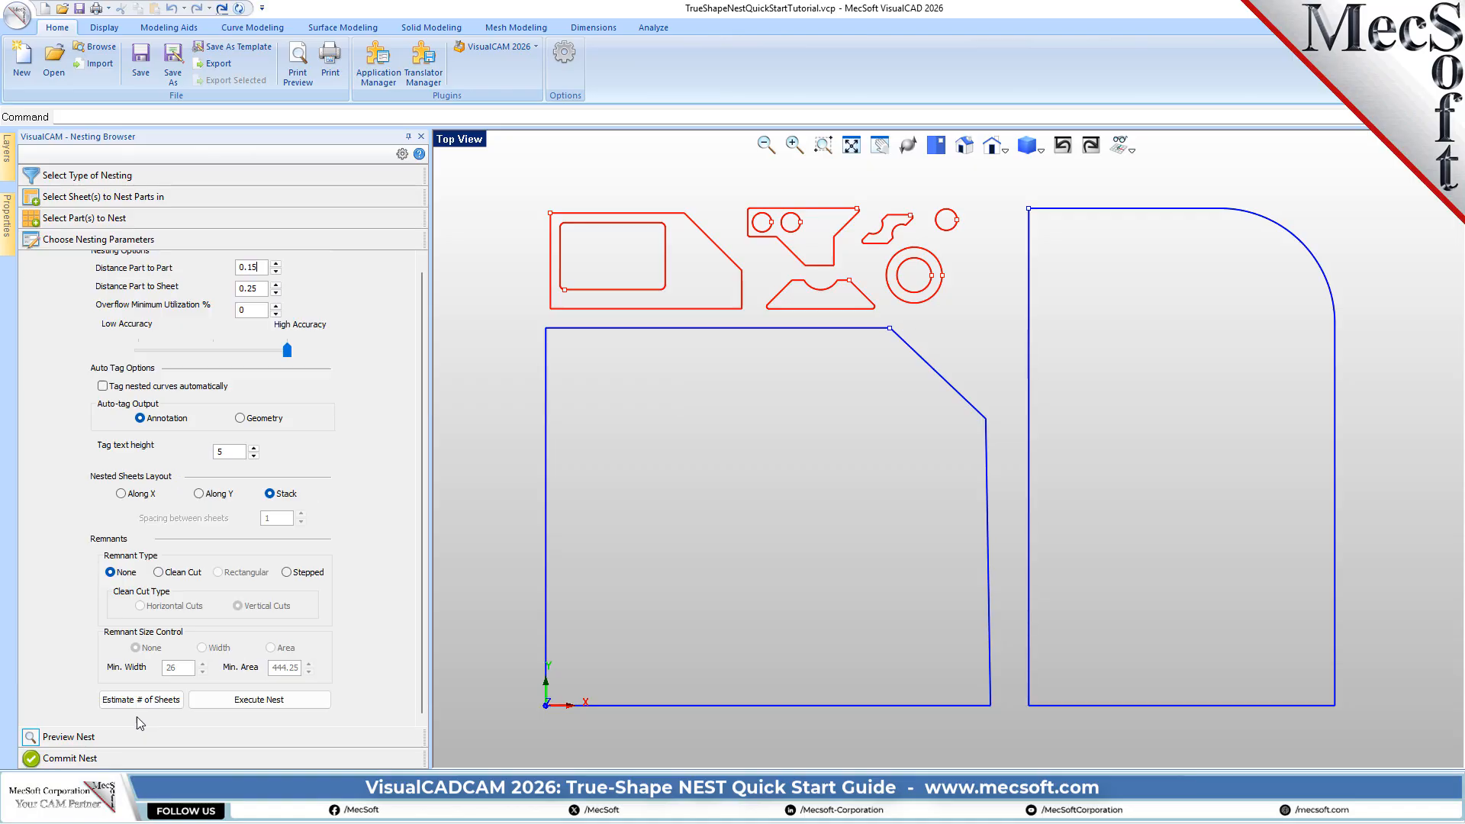
{"action": "left_click", "coordinate": [246, 700]}
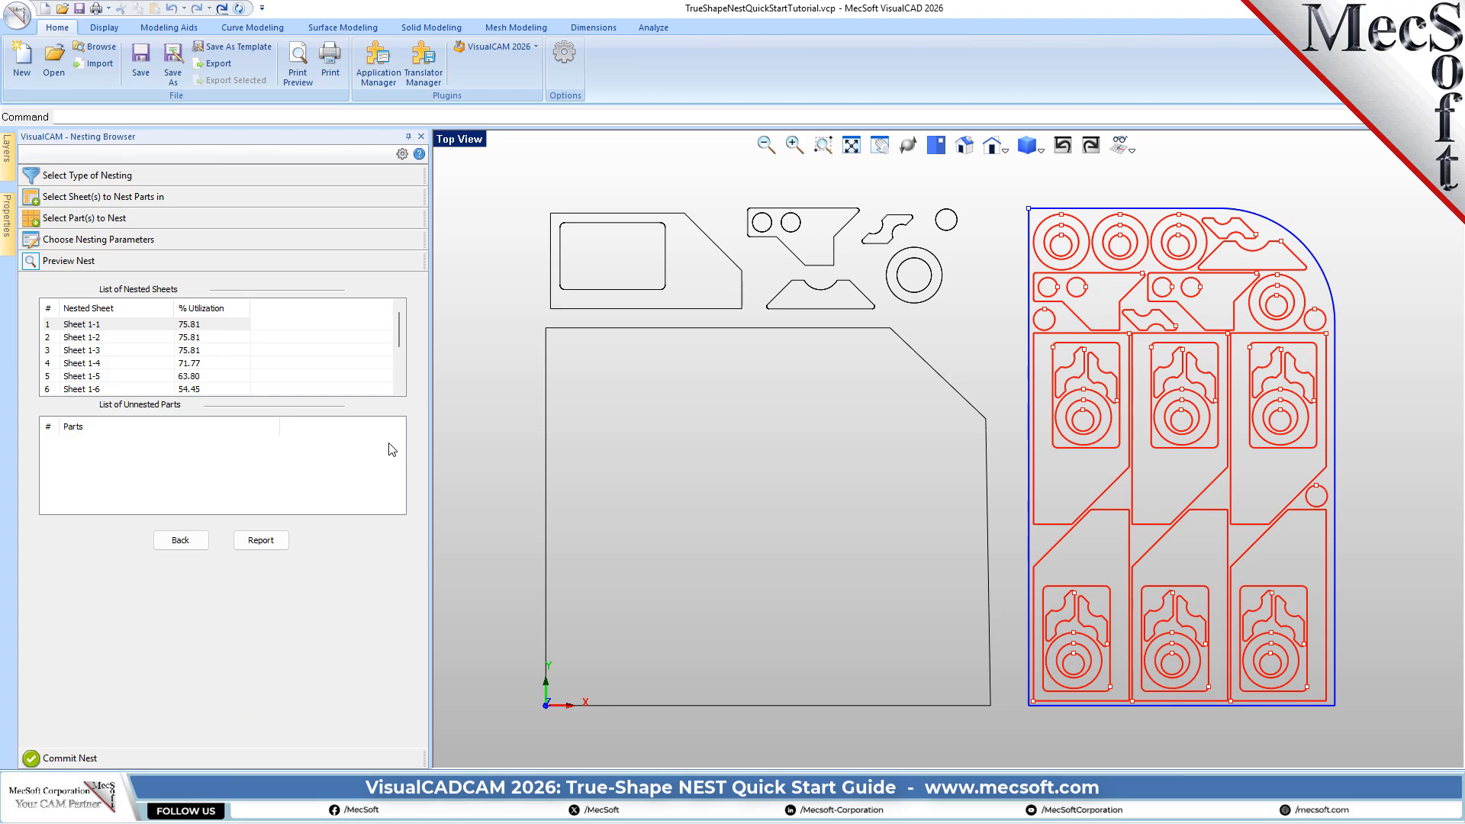
{"action": "left_click", "coordinate": [196, 326]}
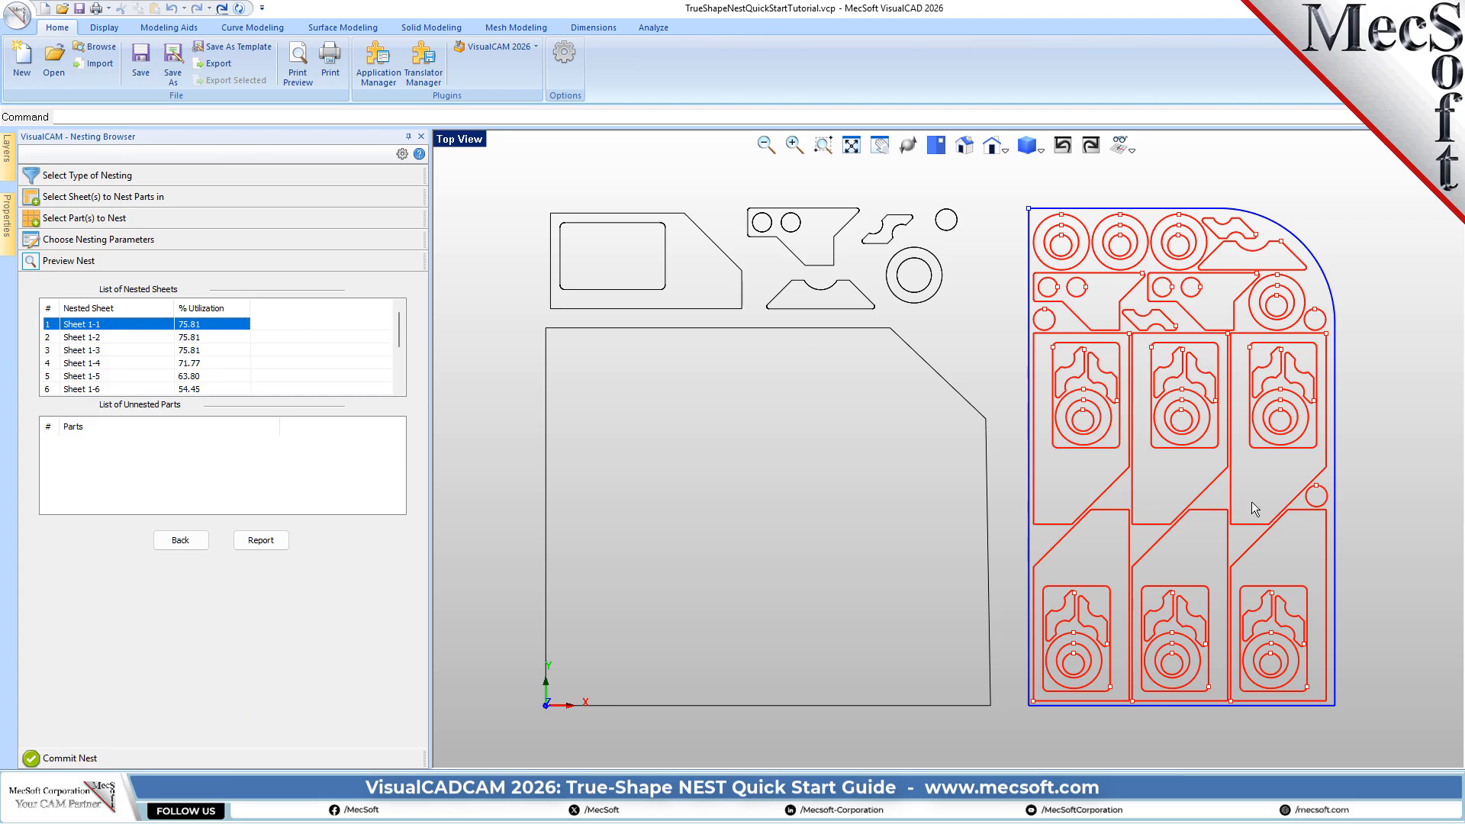
{"action": "left_click", "coordinate": [210, 339]}
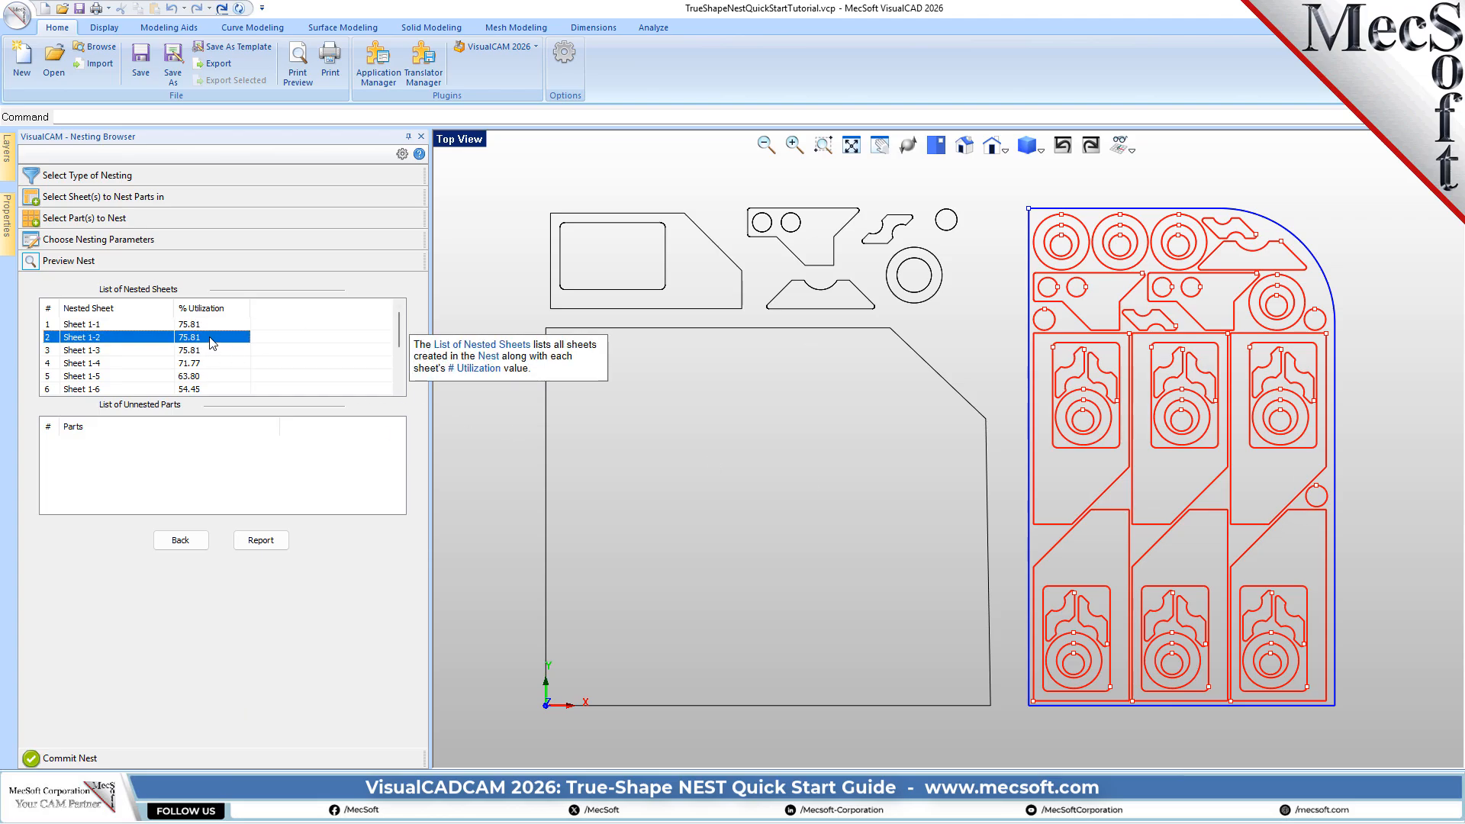
{"action": "key", "text": "Down"}
{"action": "key", "text": "Down"}
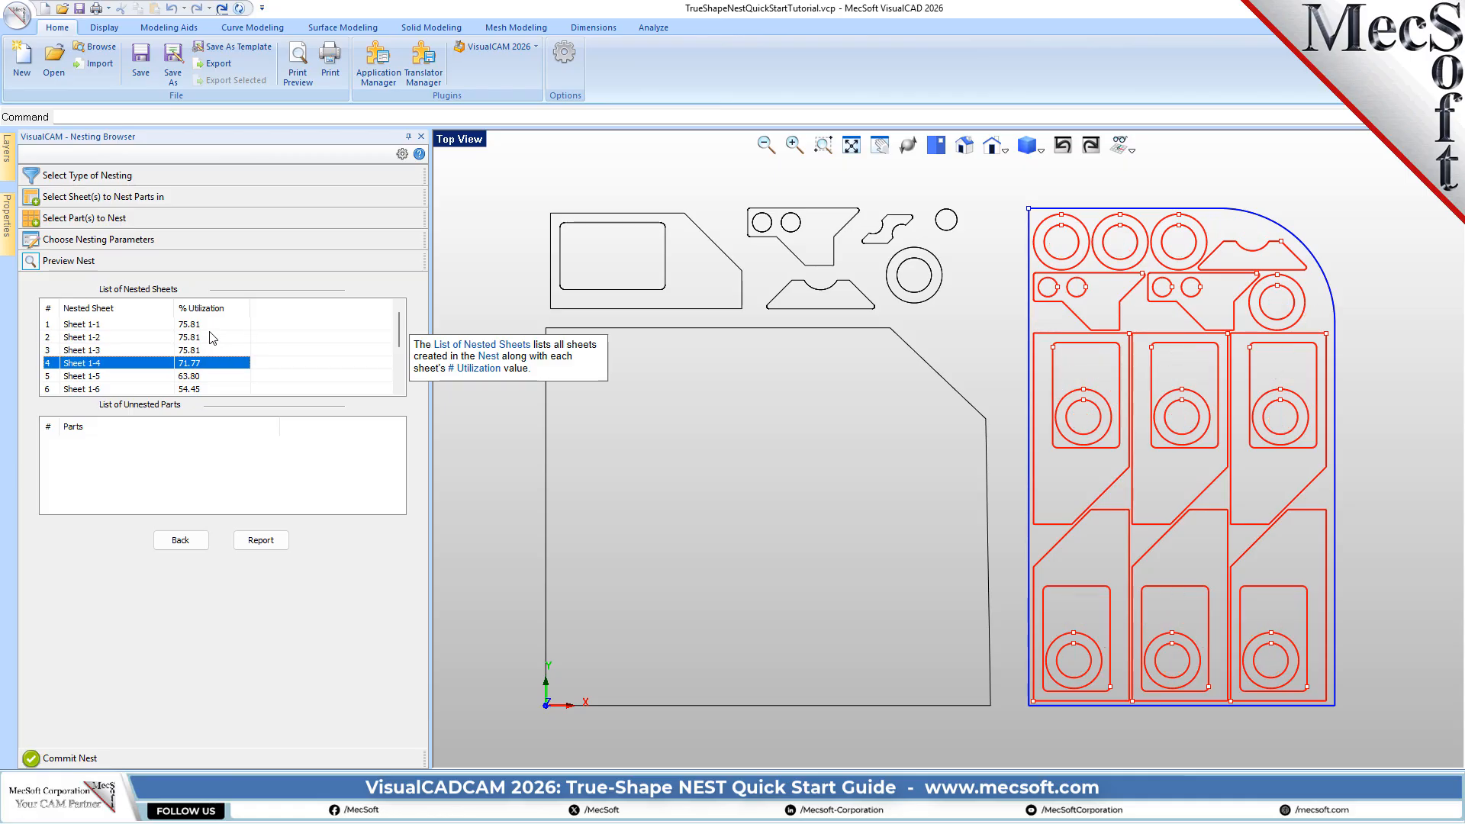
{"action": "key", "text": "Down"}
{"action": "key", "text": "Down"}
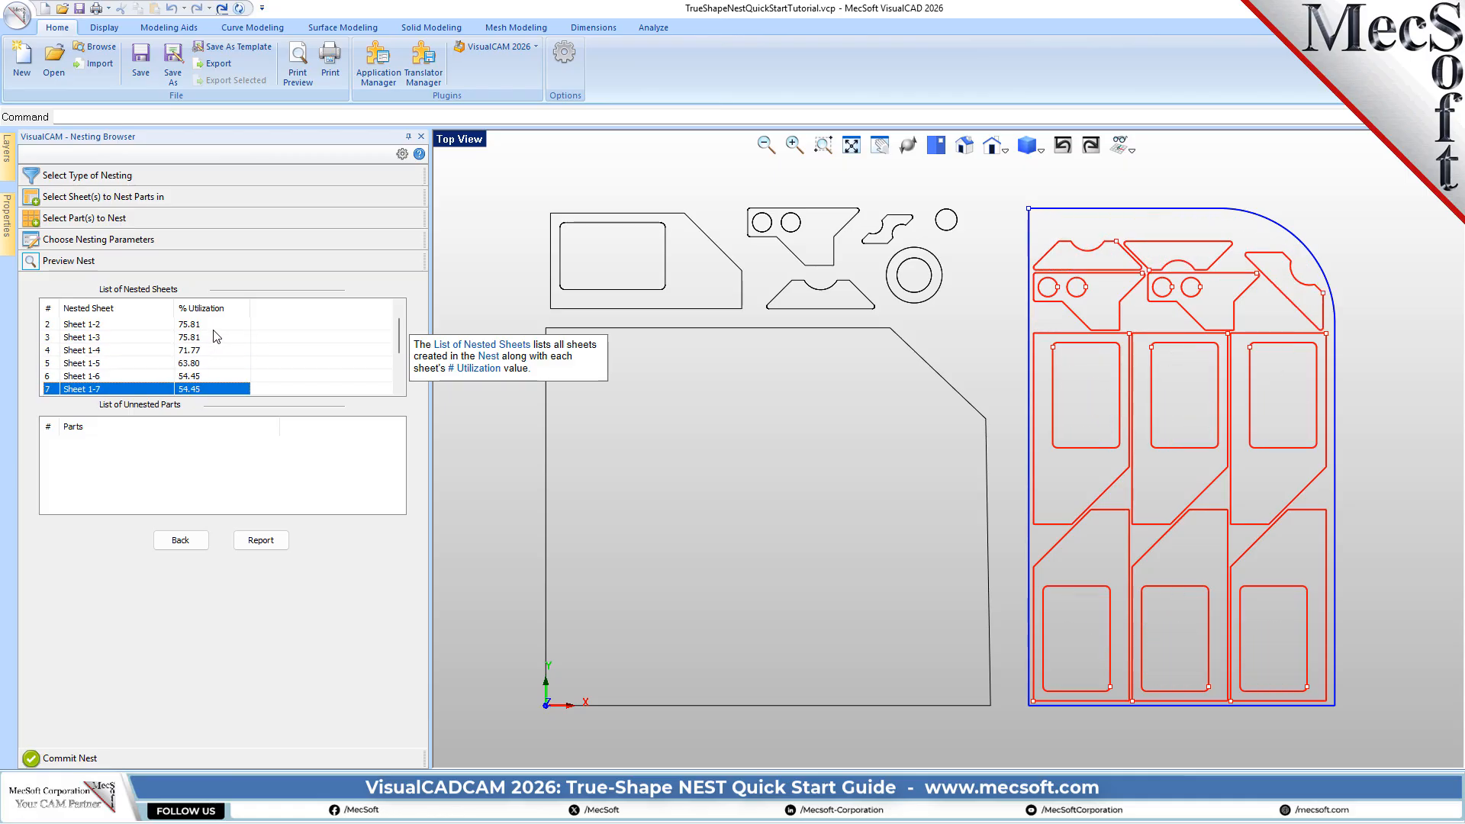
Return through the new nested sheets to Sheet 1-1, checking the part orientation on each.
{"action": "scroll", "coordinate": [214, 338], "scroll_direction": "down", "scroll_amount": 1}
{"action": "key", "text": "Up"}
{"action": "key", "text": "Up"}
{"action": "key", "text": "Up"}
{"action": "key", "text": "Up"}
{"action": "key", "text": "Up"}
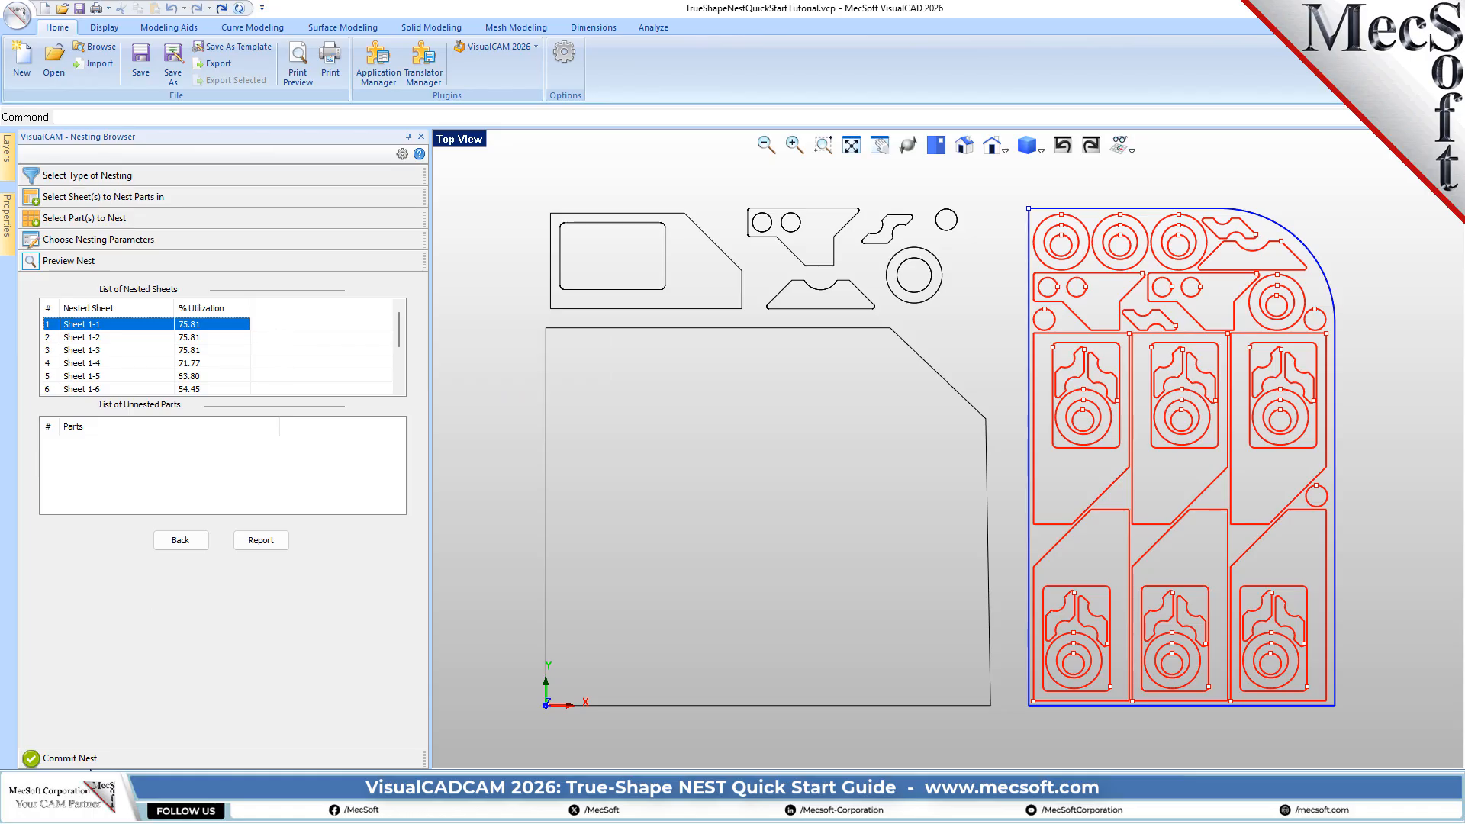
Commit the nest with a separate layer for each nested sheet.
{"action": "left_click", "coordinate": [88, 763]}
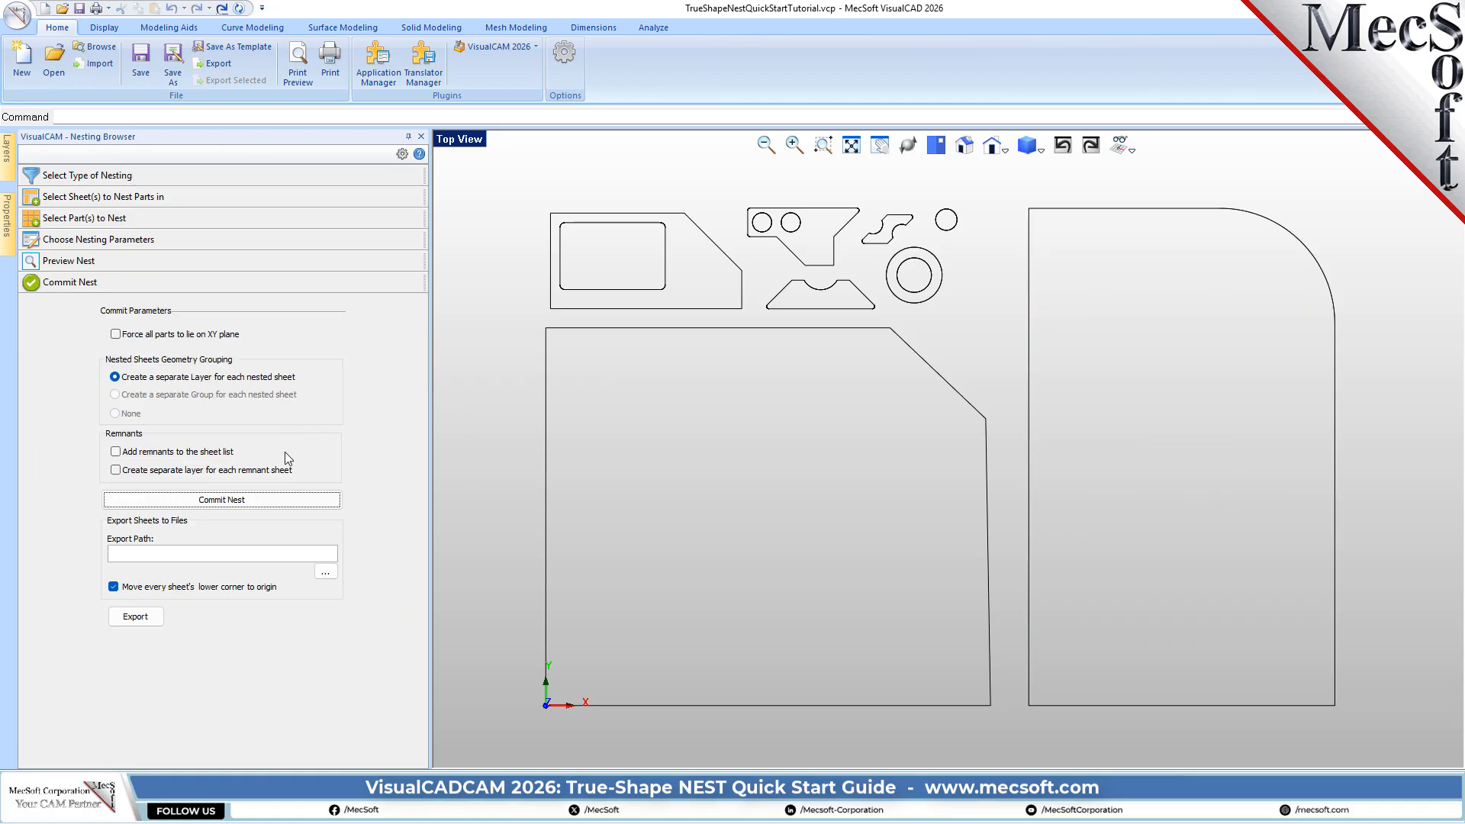
{"action": "left_click", "coordinate": [254, 506]}
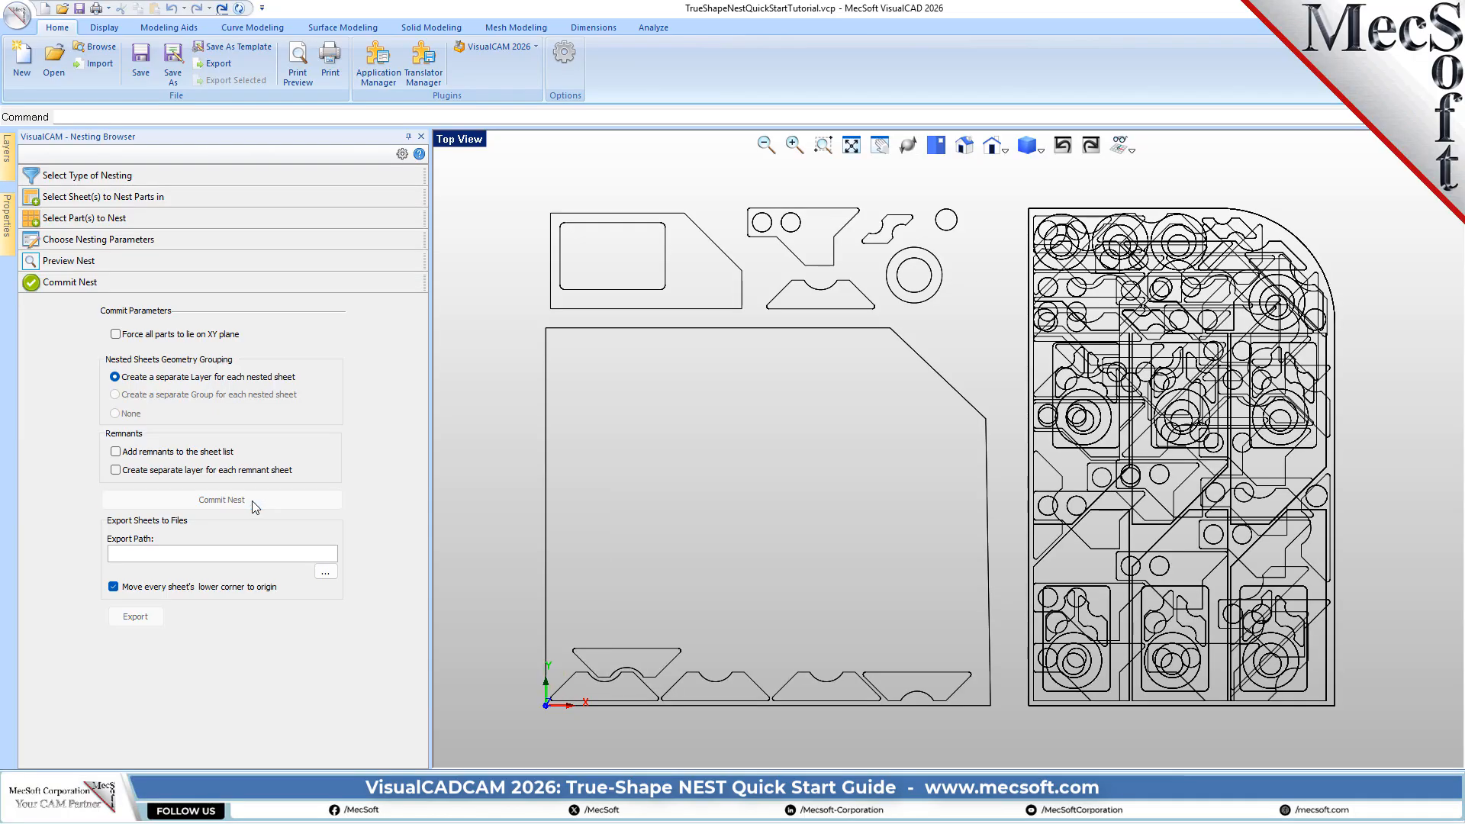